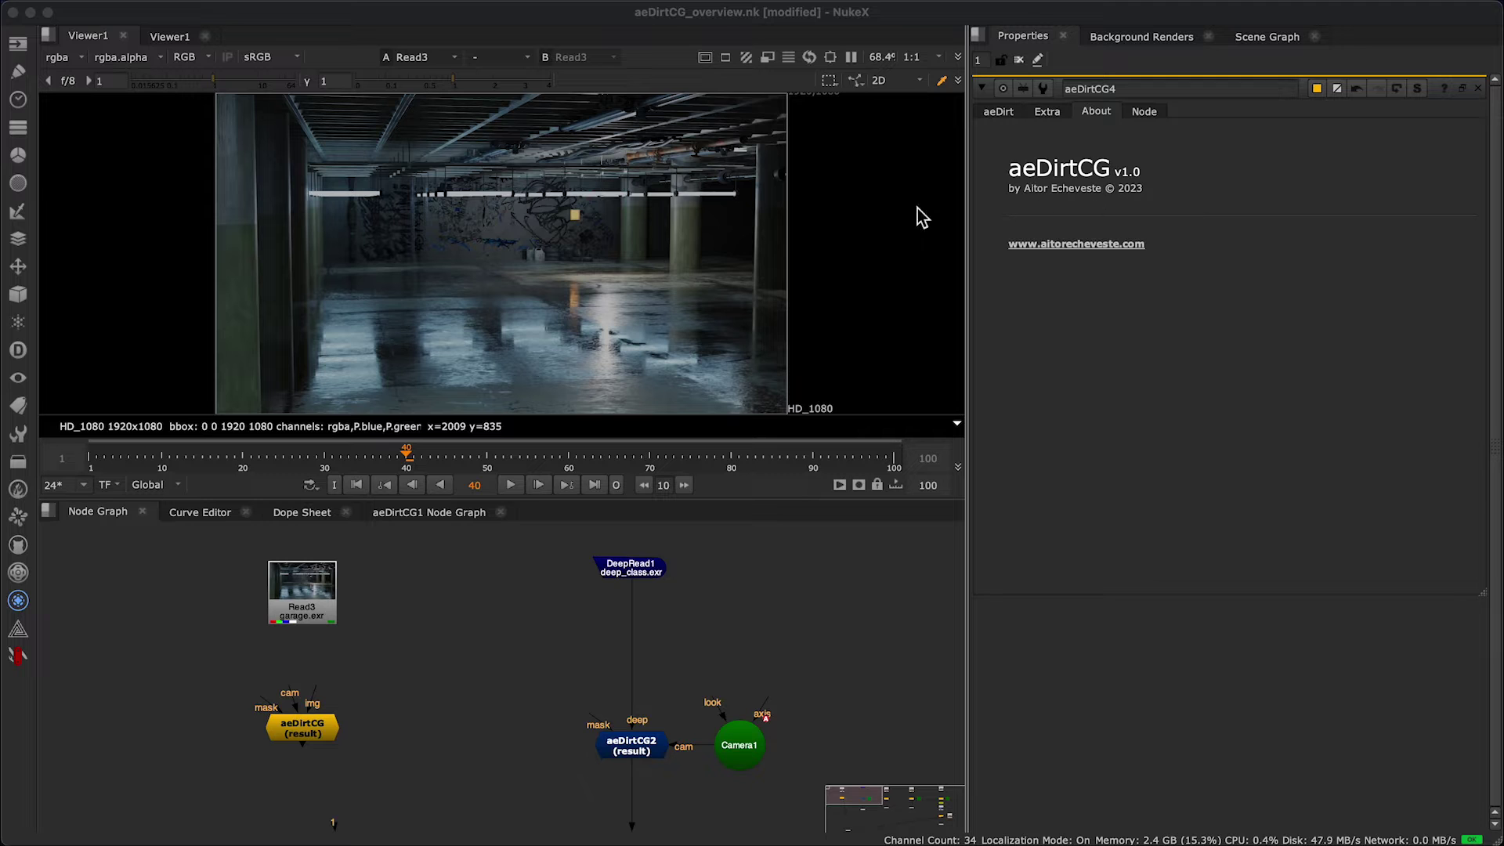
- Open the main aeDirt settings of the aeDirtCG node below the garage Read node
click(1003, 113)
mouse_move(321, 735)
mouse_down()
mouse_move(293, 706)
mouse_move(310, 762)
mouse_up()
click(1010, 112)
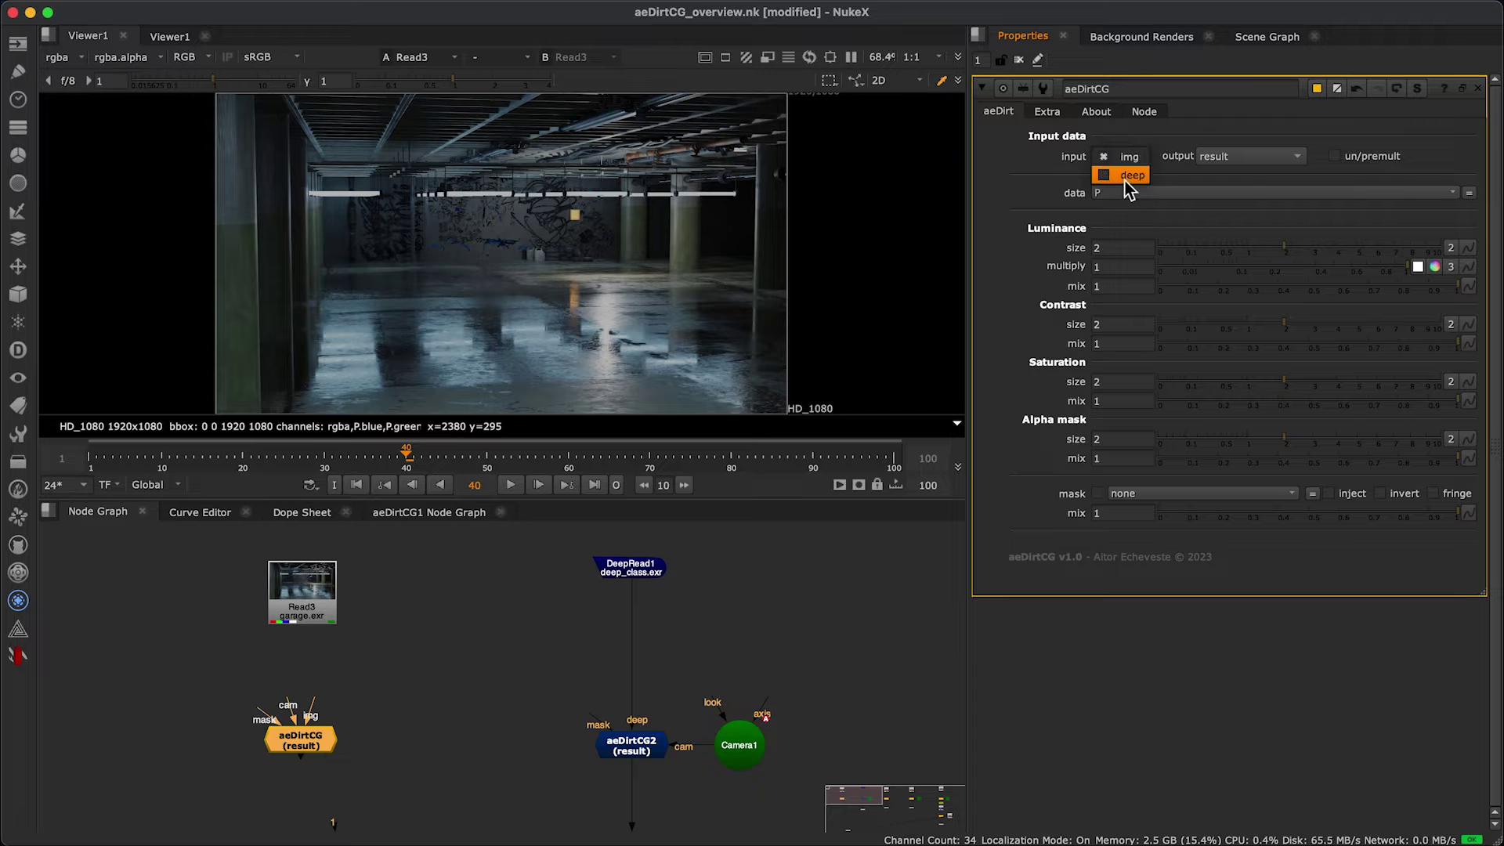
- Try the deep input type on the aeDirtCG node and return it to img
click(1125, 176)
click(375, 771)
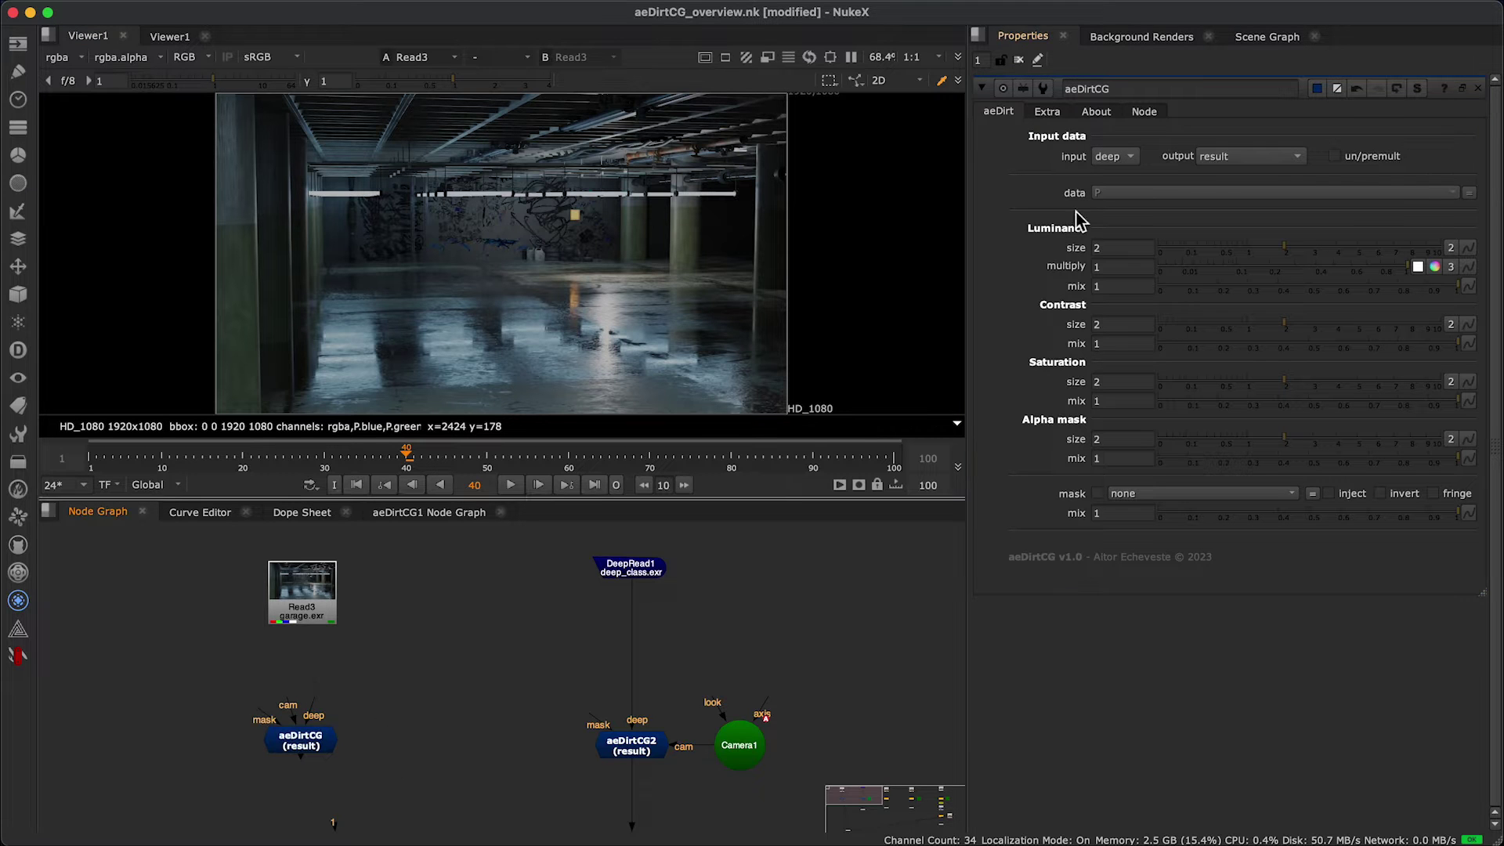
click(1129, 138)
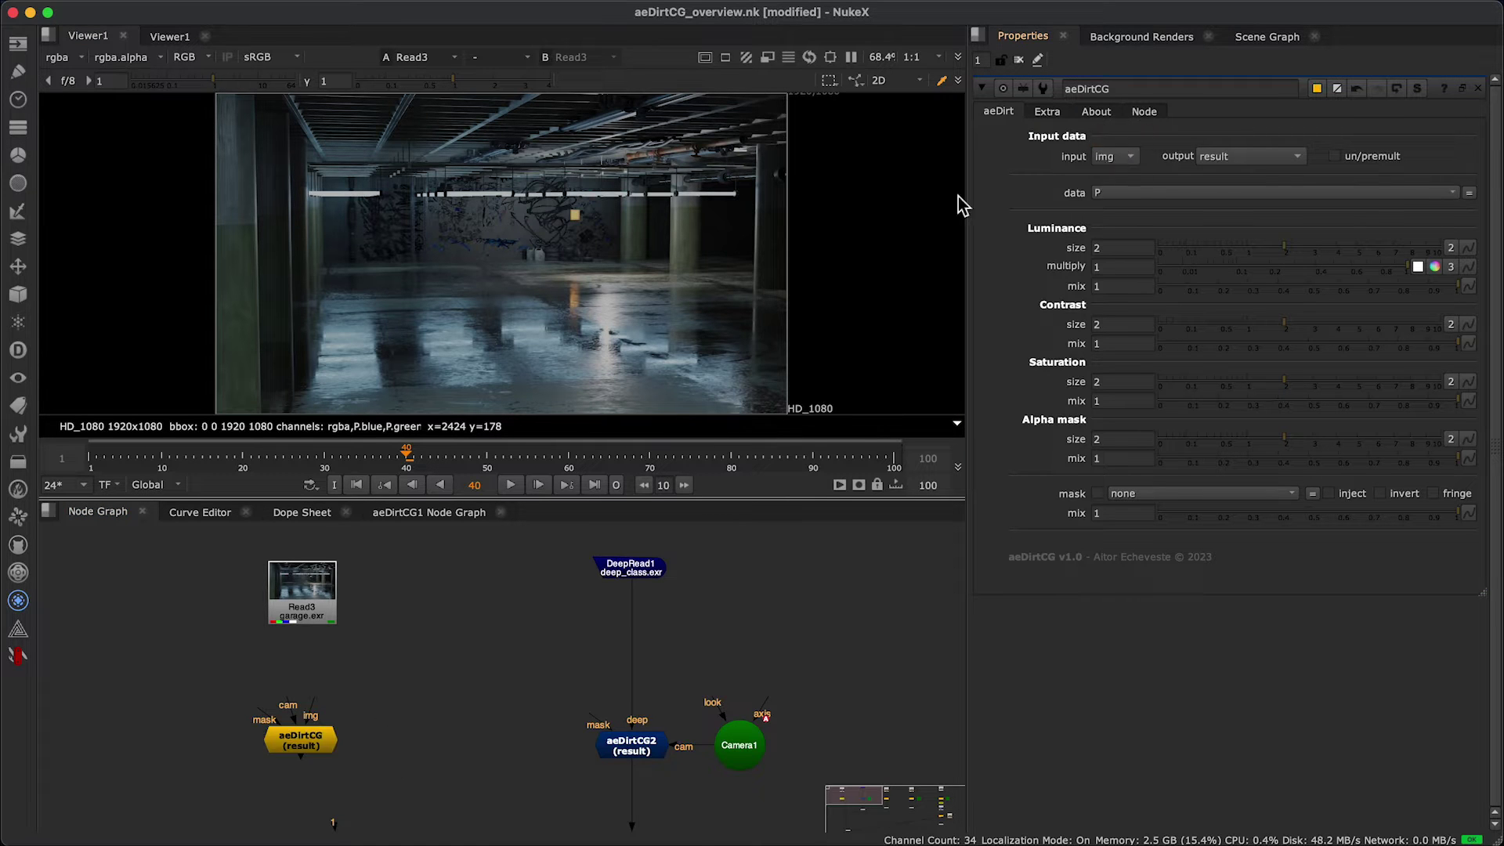
- Connect the aeDirtCG node's img input to Read3 and display the node's result in the viewer
drag(315, 715, 304, 603)
drag(317, 748, 319, 738)
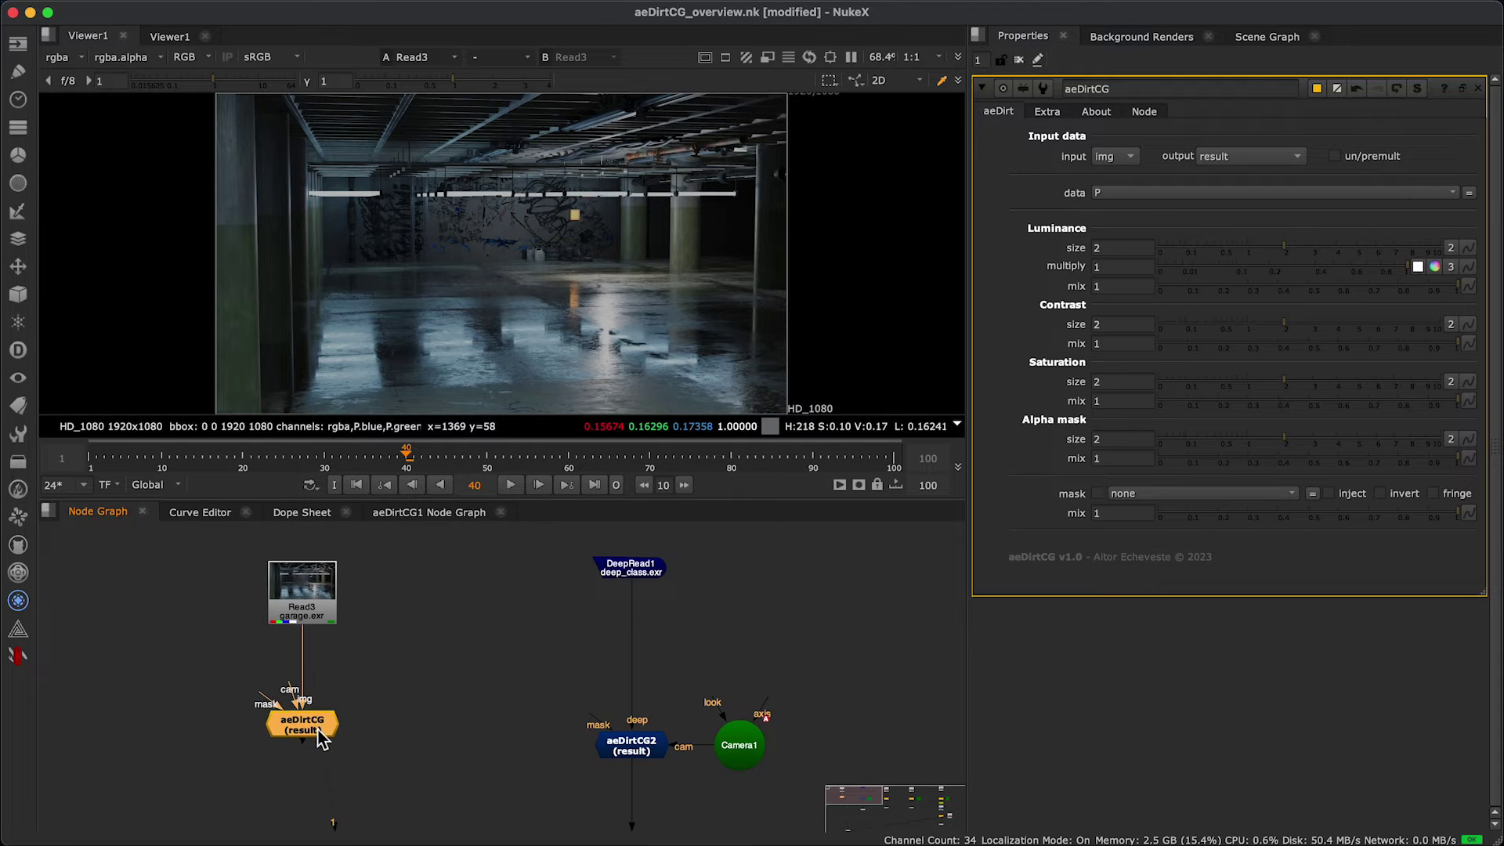
key(1)
click(364, 739)
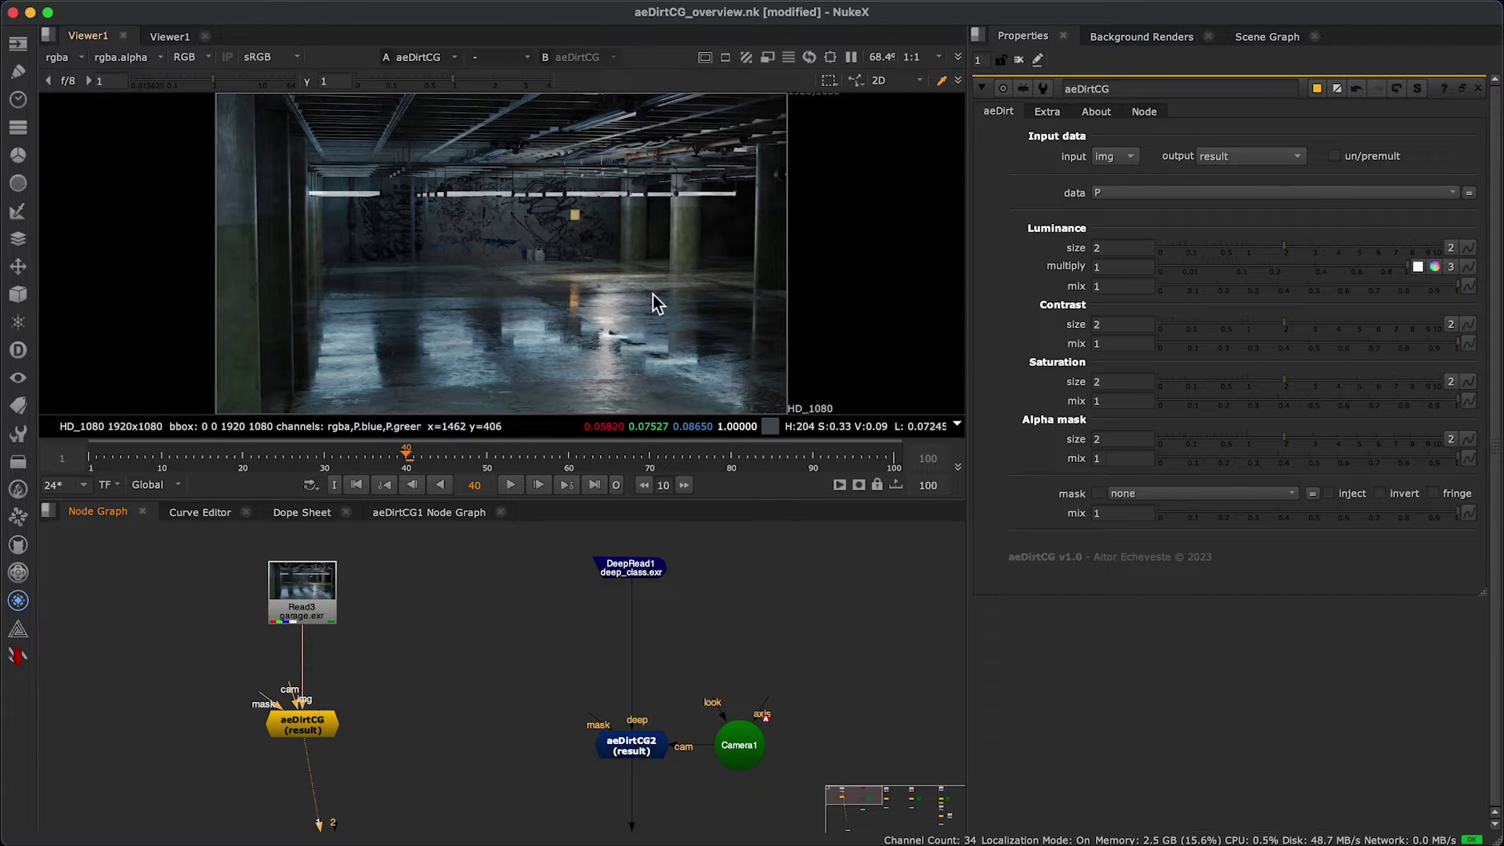
- Compare the garage source with the aeDirtCG result in the full-size viewer, examining the floor, columns and ceiling up close
key(space)
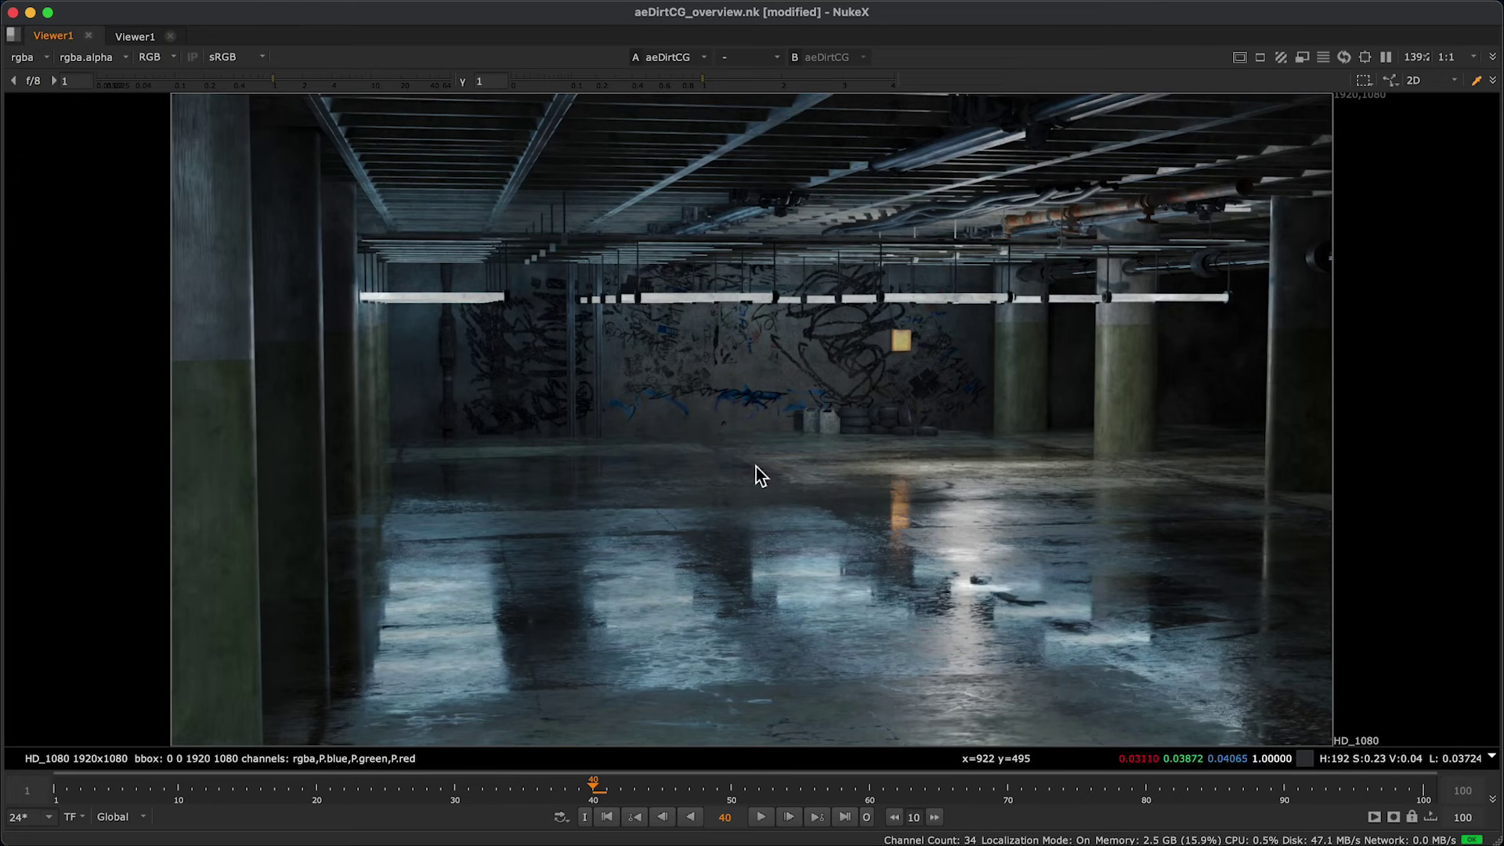
scroll(1164, 364, up, 3)
scroll(1164, 364, up, 3)
key(1)
key(2)
middle_drag(935, 370, 946, 635)
key(1)
key(2)
key(1)
key(2)
scroll(650, 432, down, 3)
middle_drag(672, 420, 835, 167)
key(1)
key(2)
key(1)
middle_drag(752, 658, 877, 423)
scroll(877, 415, up, 3)
key(2)
key(1)
key(2)
key(1)
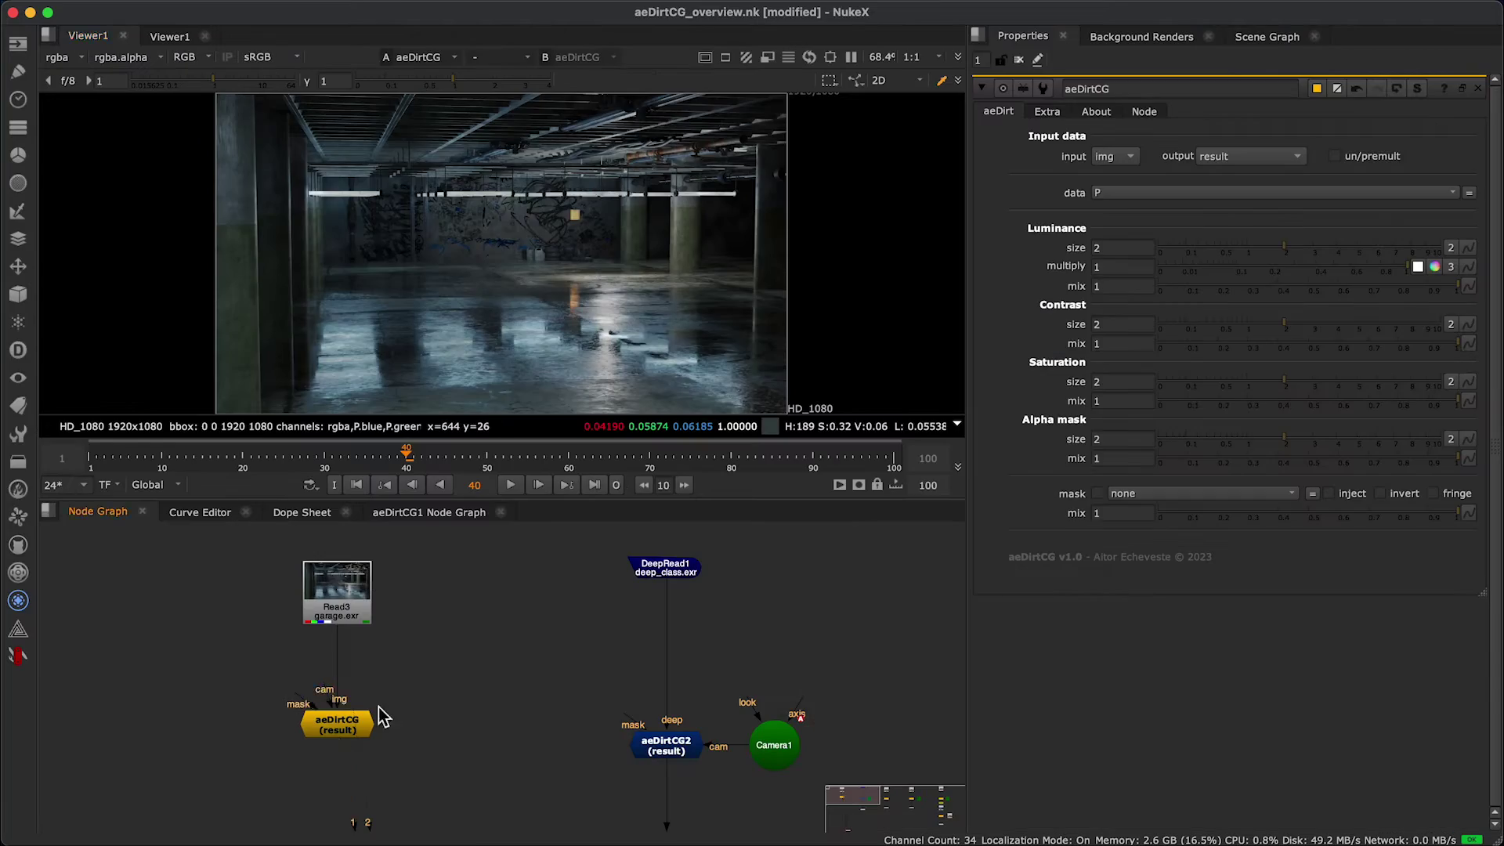
- Check the layer choices for aeDirtCG's data input and toggle un/premult on and back off
click(1099, 195)
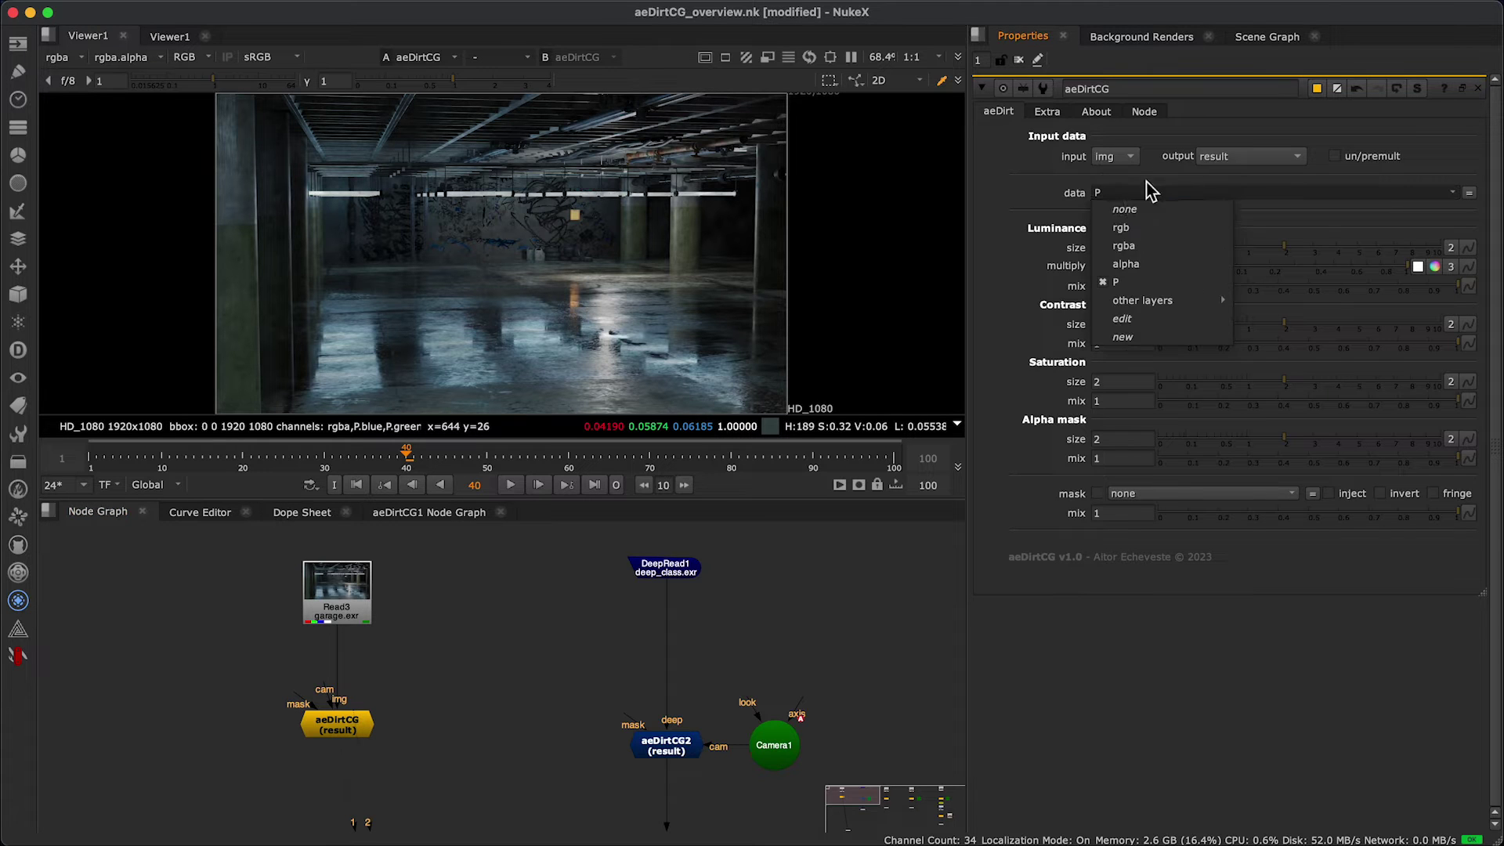
click(1407, 178)
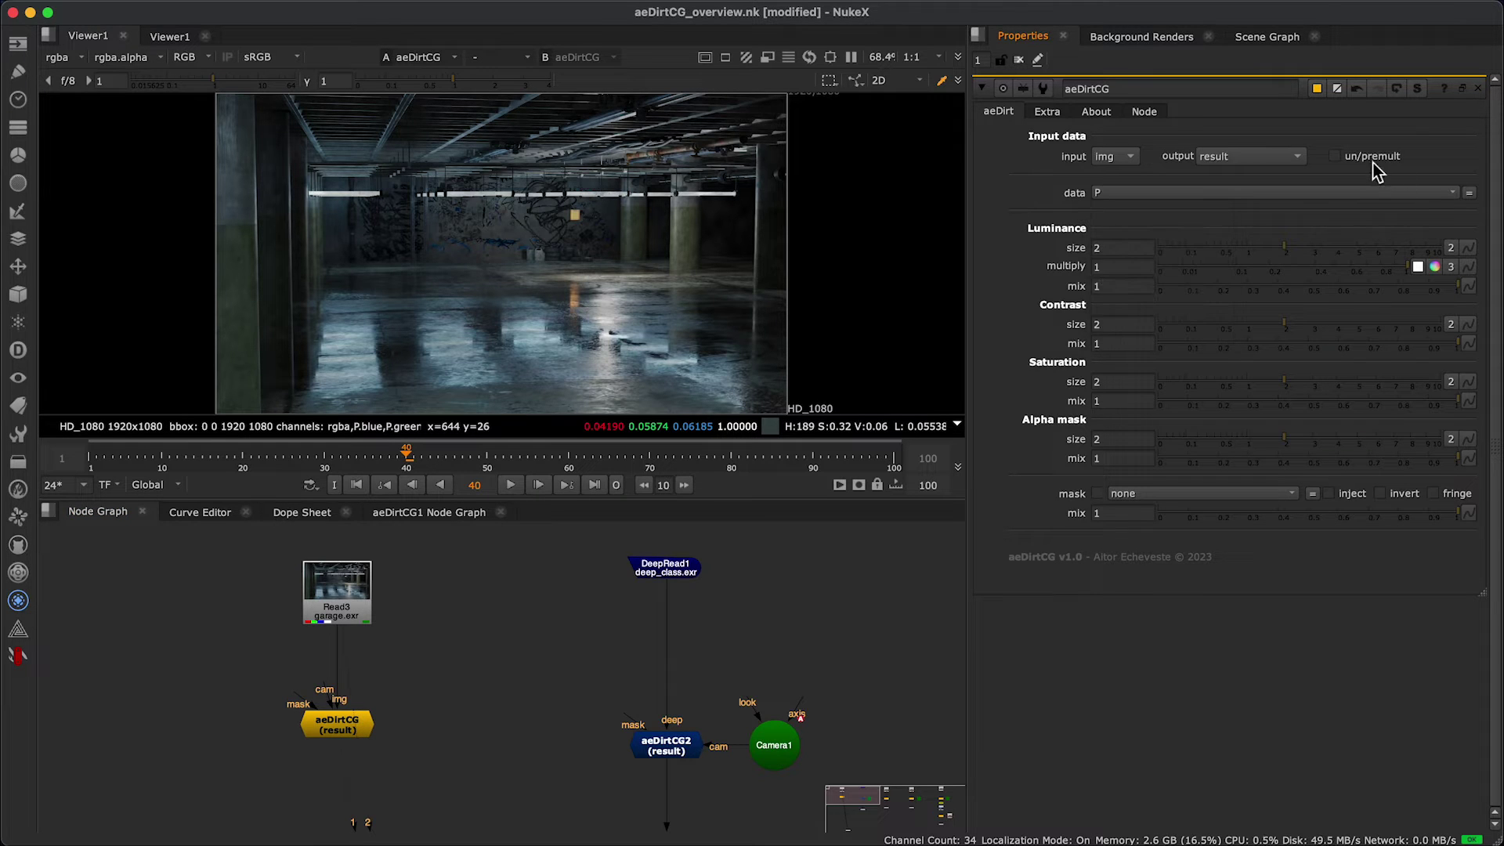
click(1356, 157)
click(1387, 157)
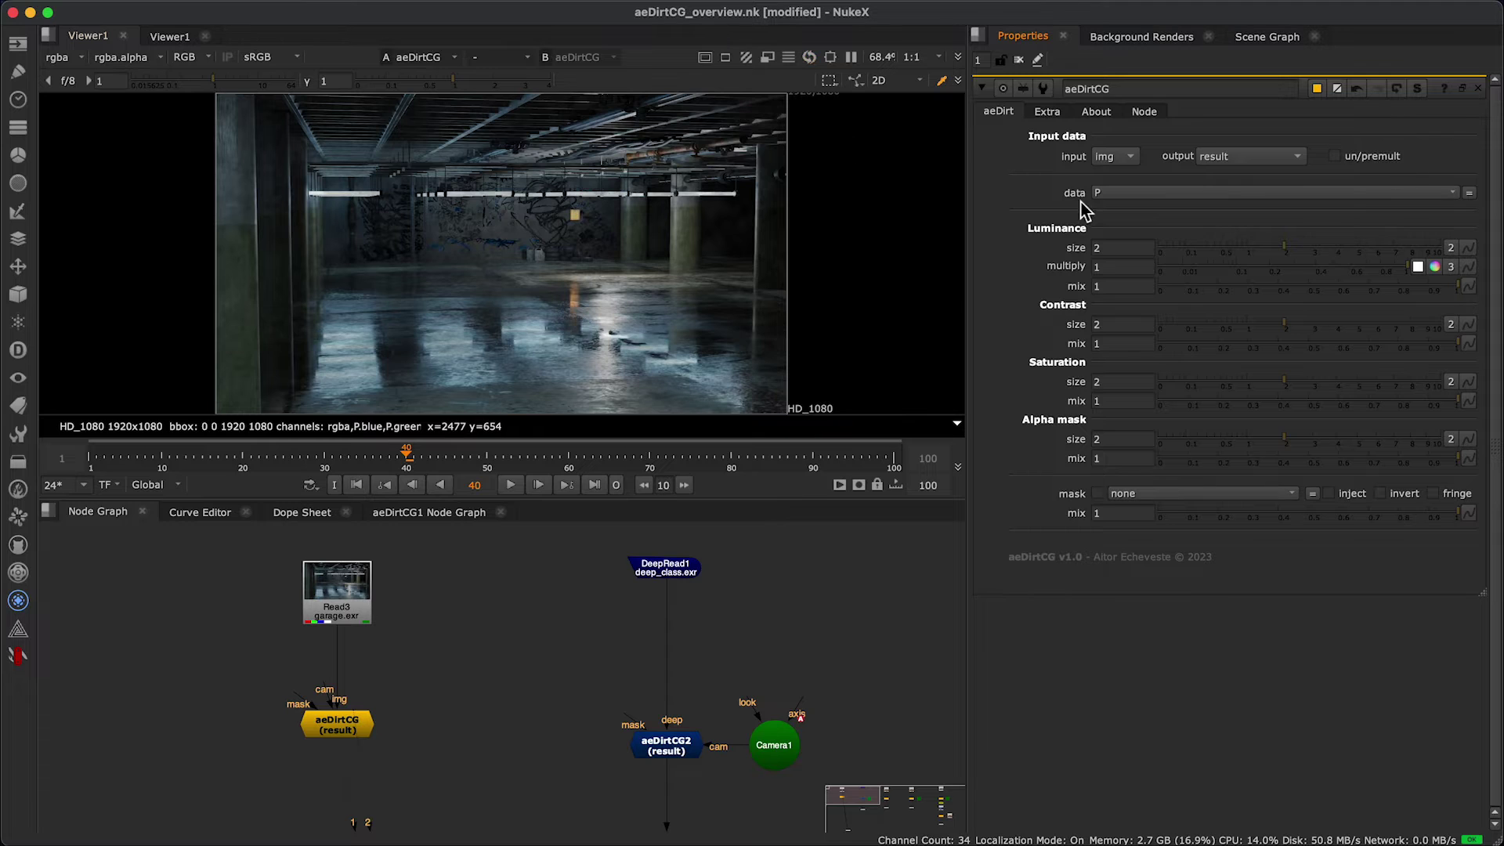
click(1032, 213)
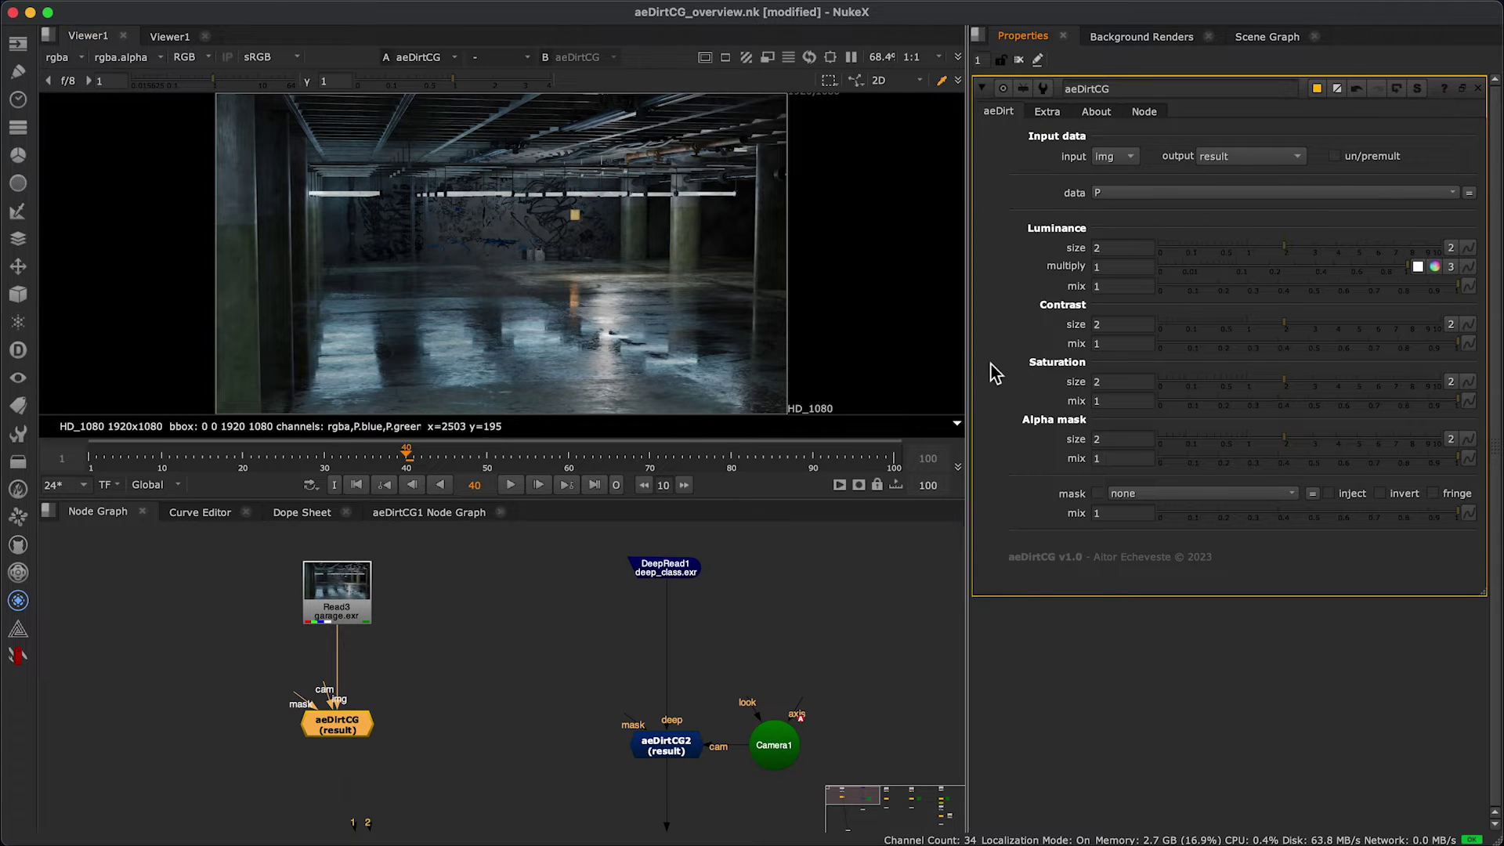
- Output aeDirtCG's luminance noise and try different luminance sizes, ending back at 2
click(1268, 160)
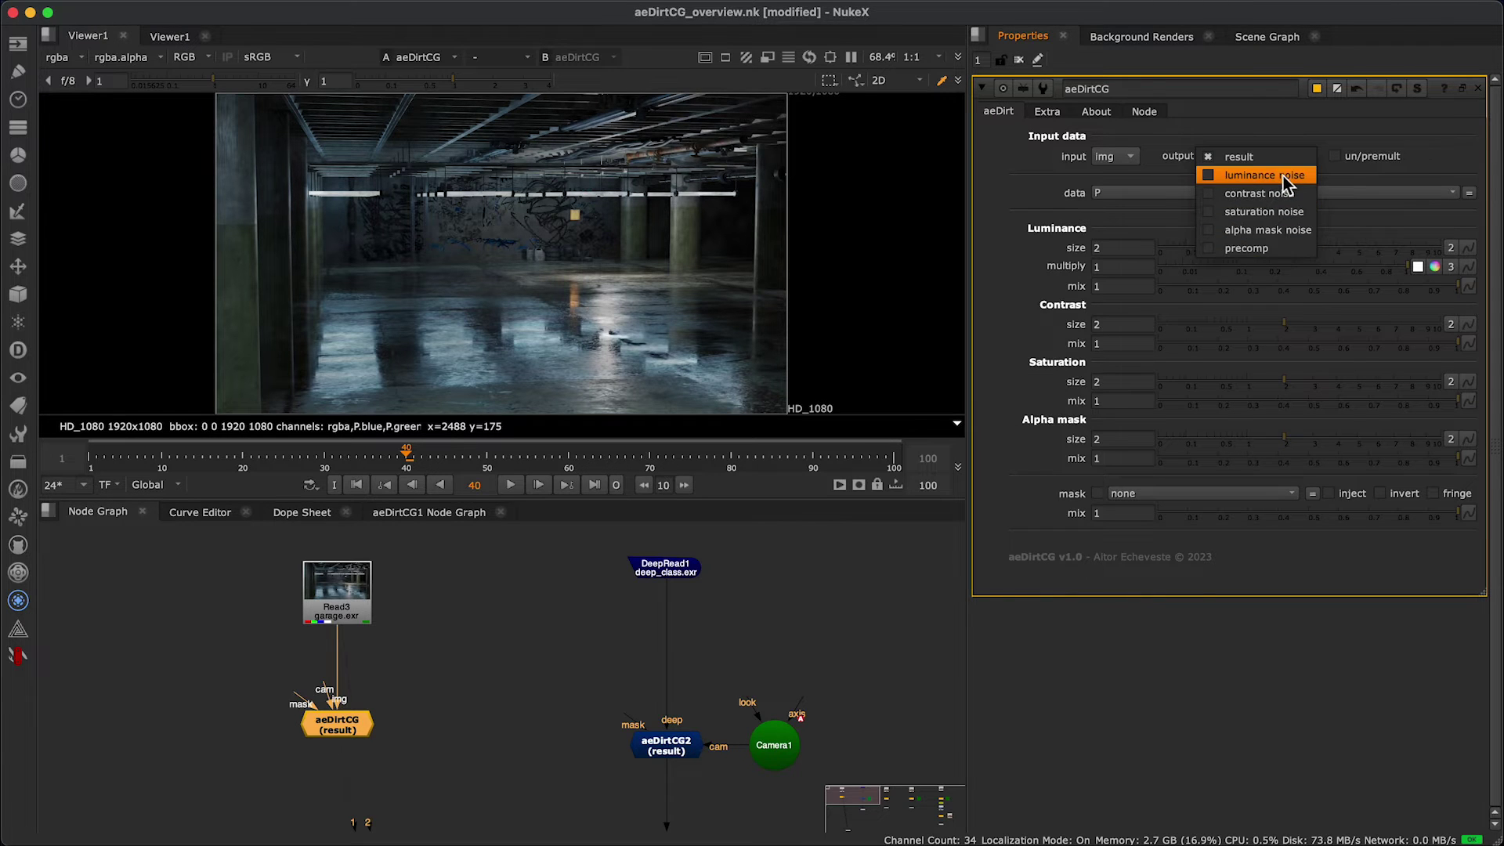
click(1285, 175)
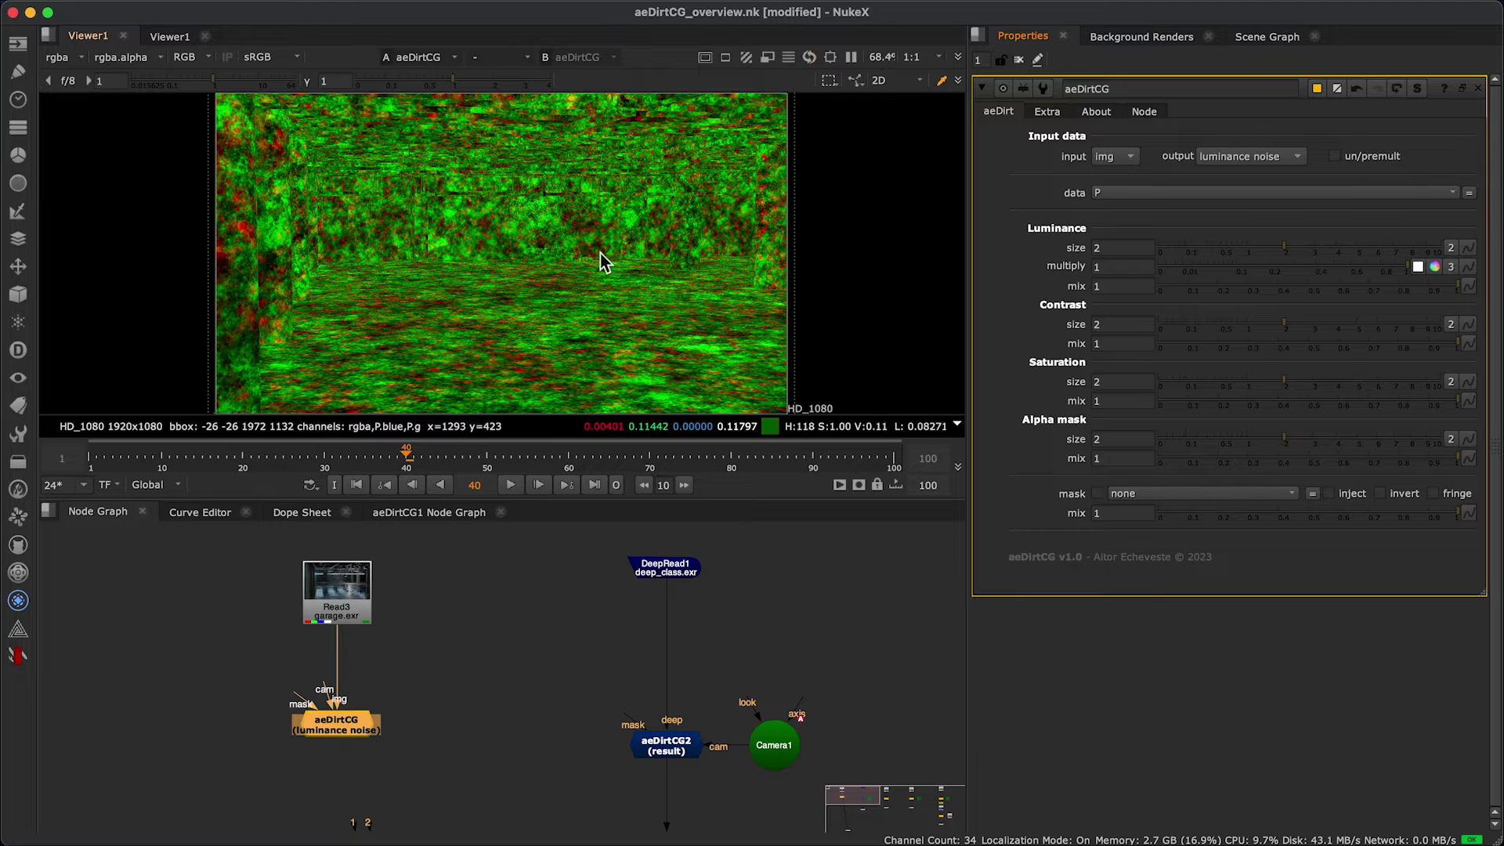
drag(1286, 253, 1372, 253)
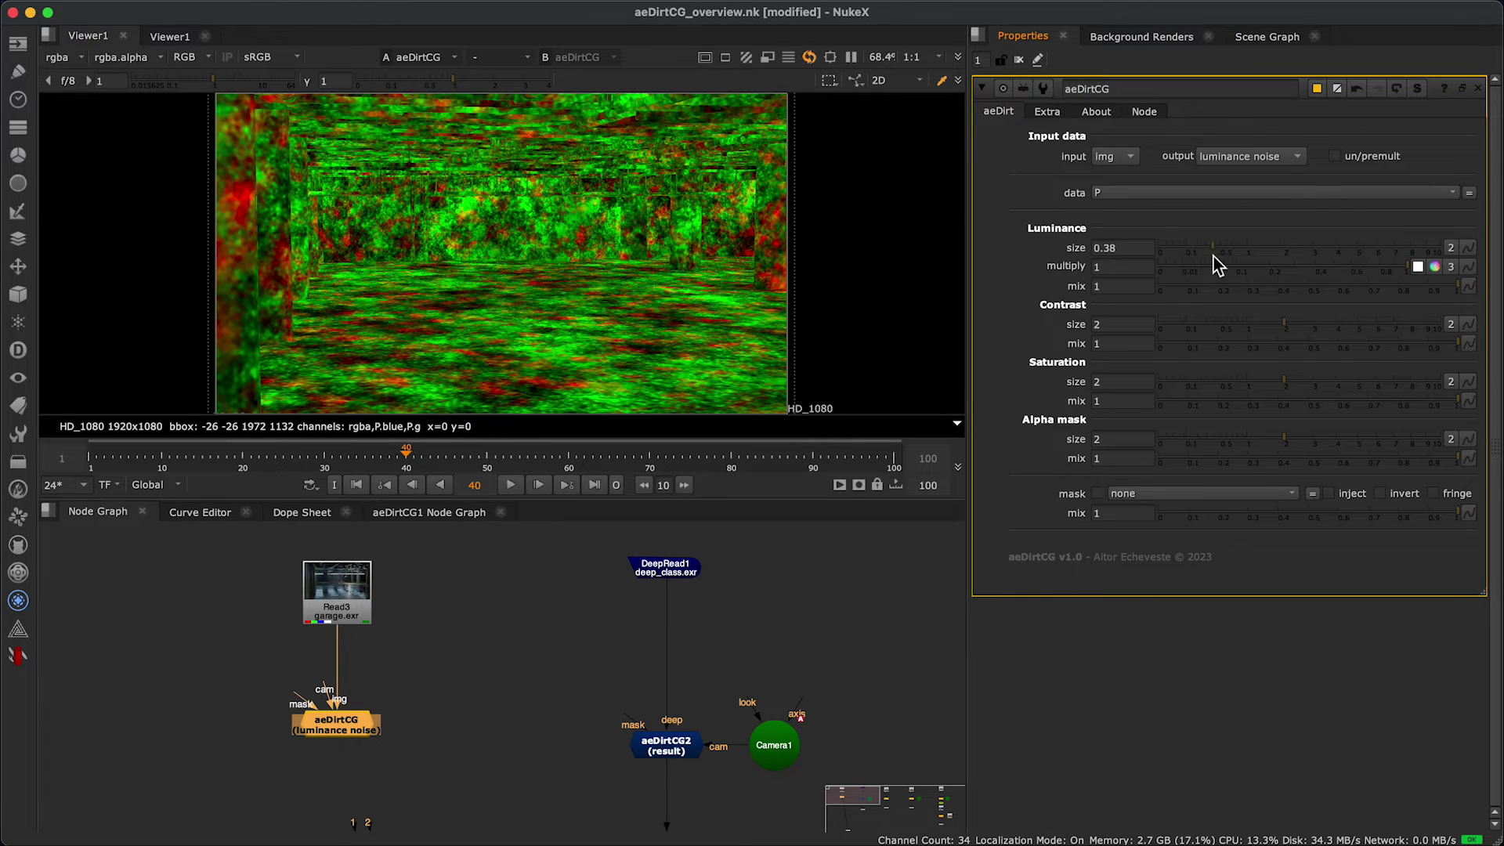
click(1132, 249)
text(2)
click(1016, 256)
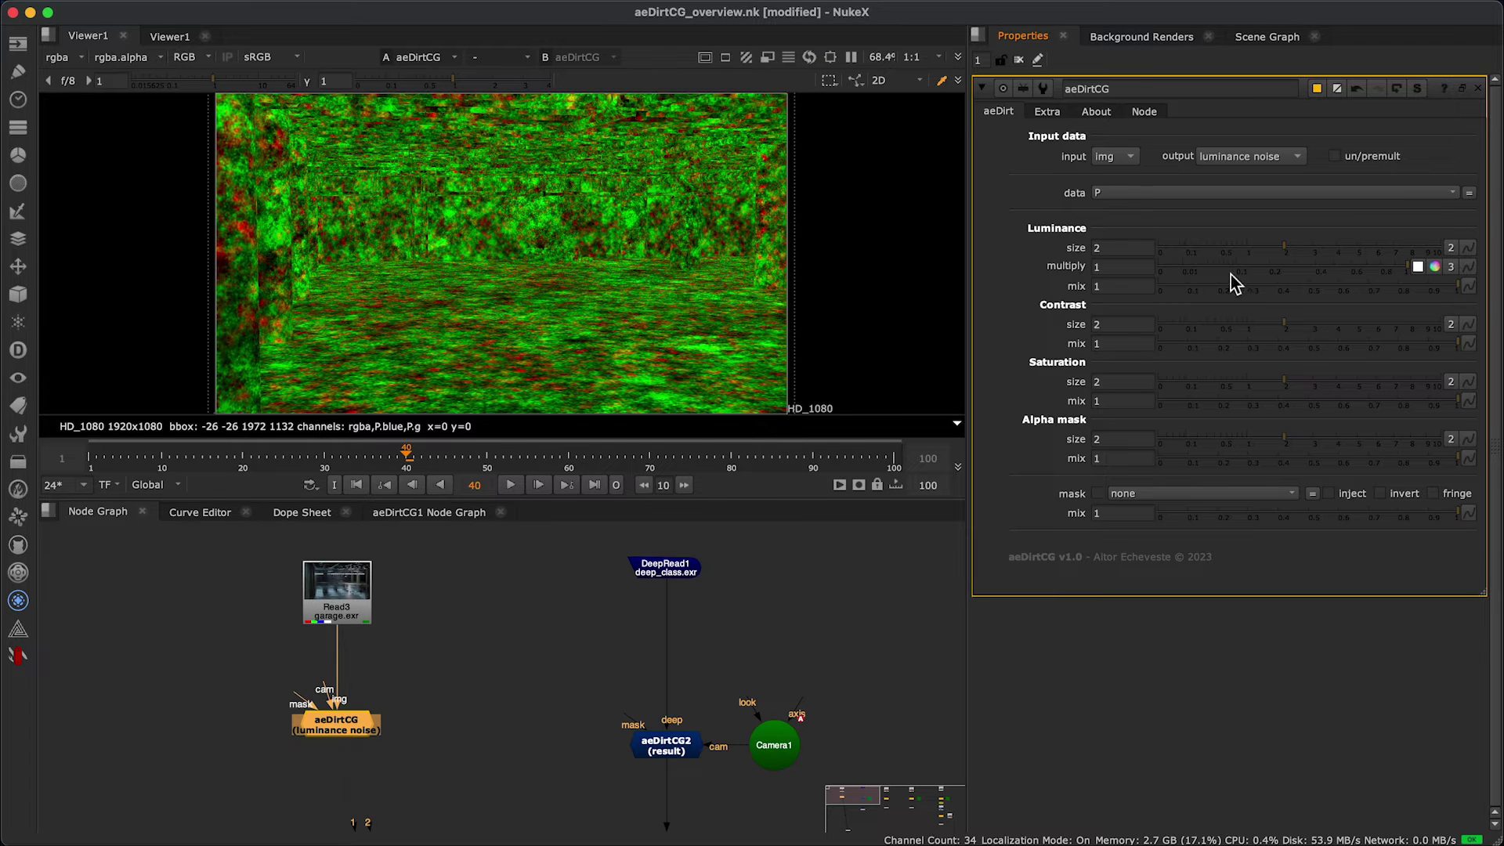
- Preview aeDirtCG's contrast, saturation and alpha mask noise outputs and return the output to result
click(1233, 157)
click(1281, 177)
click(1249, 156)
click(1253, 176)
click(1263, 160)
click(1264, 176)
click(1245, 156)
click(1247, 90)
click(570, 722)
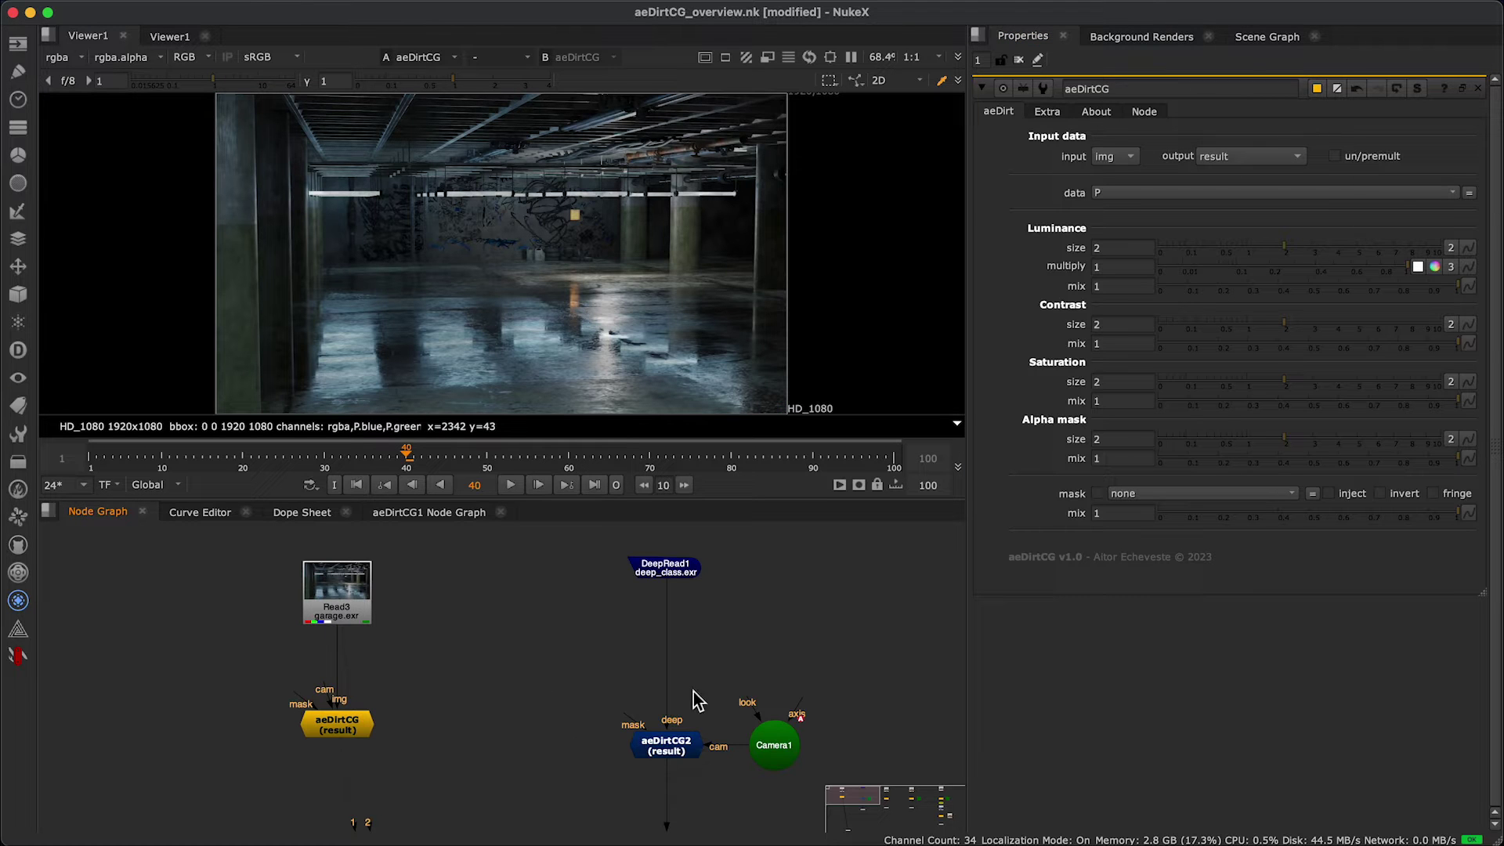
- Assign DeepRead1 and aeDirtCG2 to separate viewer inputs and open aeDirtCG2's properties
click(673, 756)
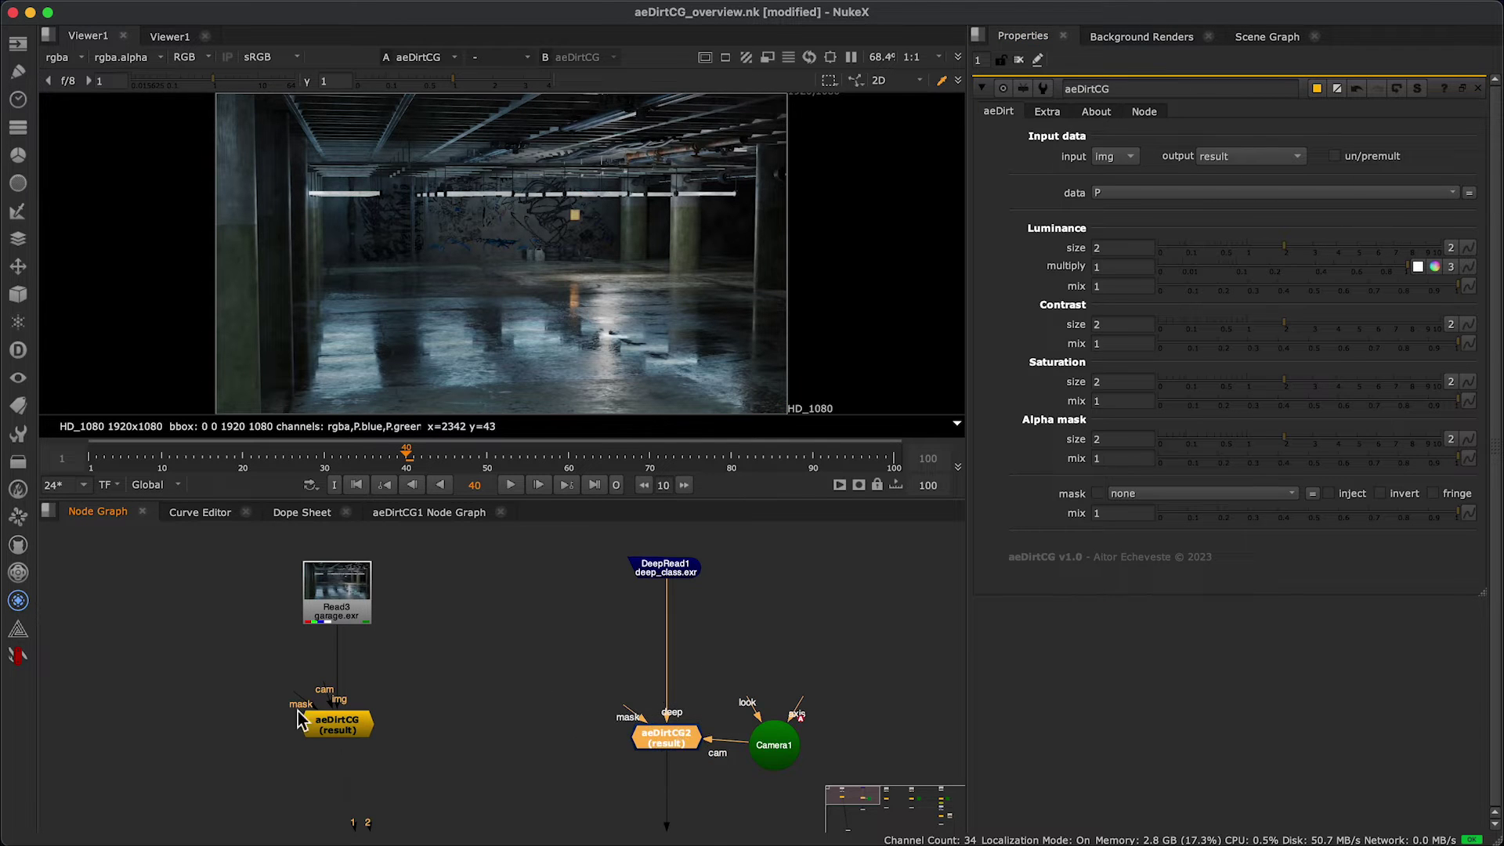
drag(767, 627, 634, 535)
key(2)
key(a)
key(a)
click(675, 755)
key(2)
double_click(675, 755)
click(736, 661)
- Compare the deep classroom source with the aeDirtCG2 result in the full-size viewer
key(1)
key(2)
key(space)
scroll(608, 535, up, 8)
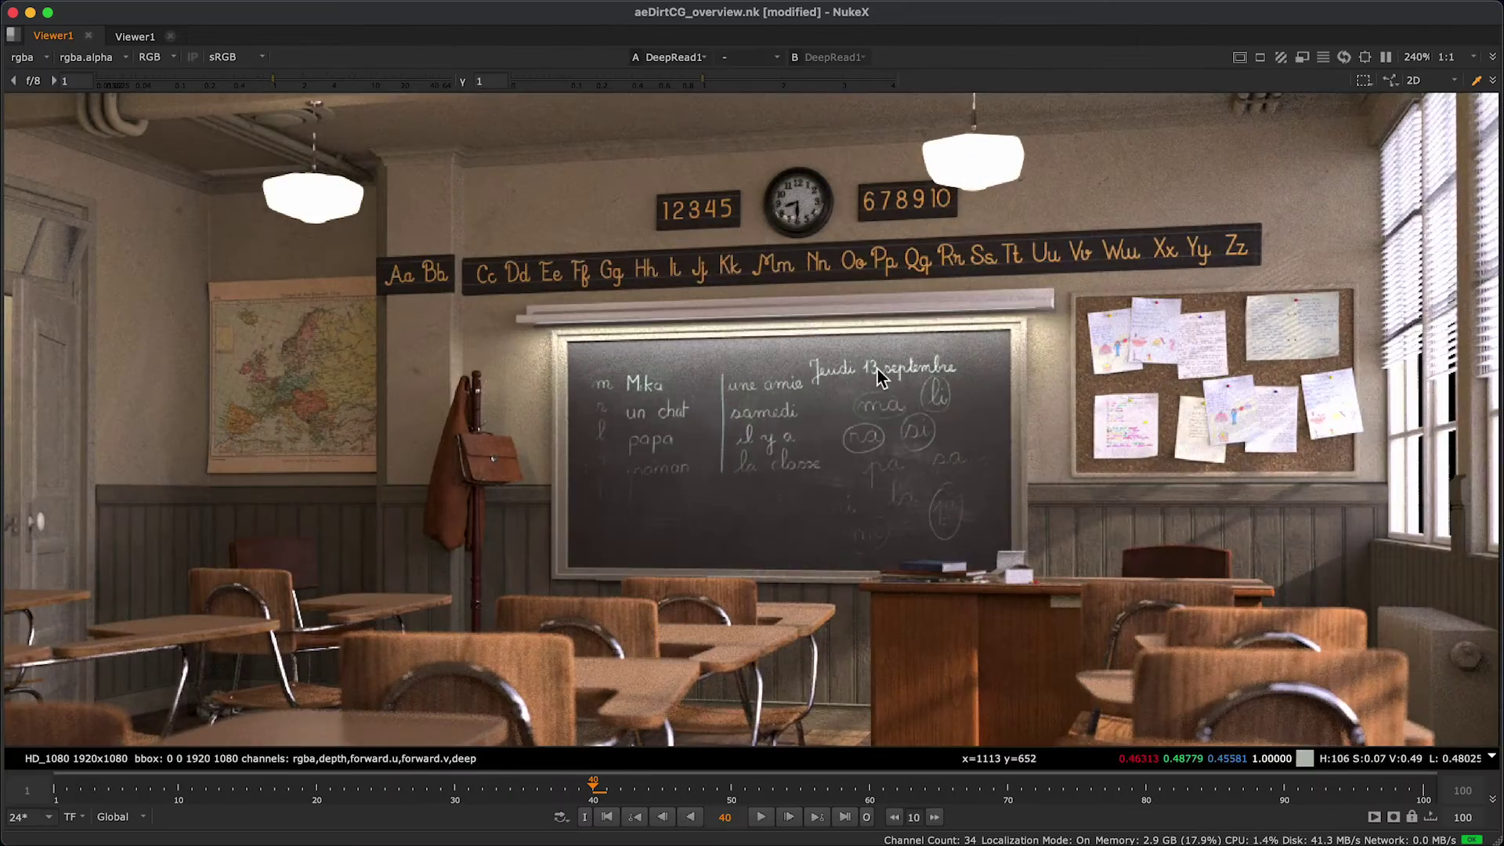
scroll(852, 401, down, 7)
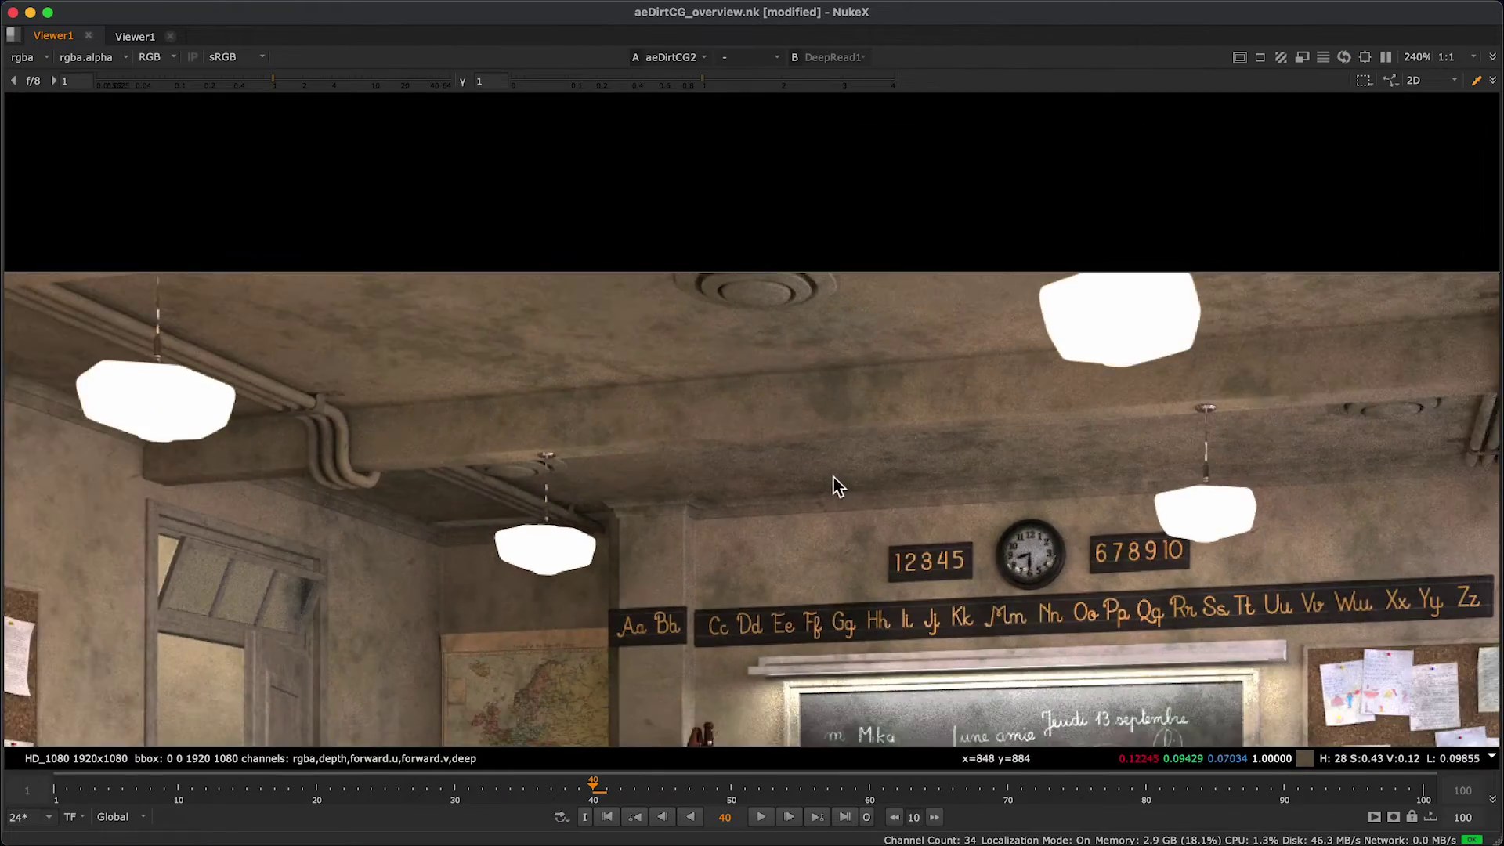
key(space)
scroll(533, 315, up, 8)
click(704, 760)
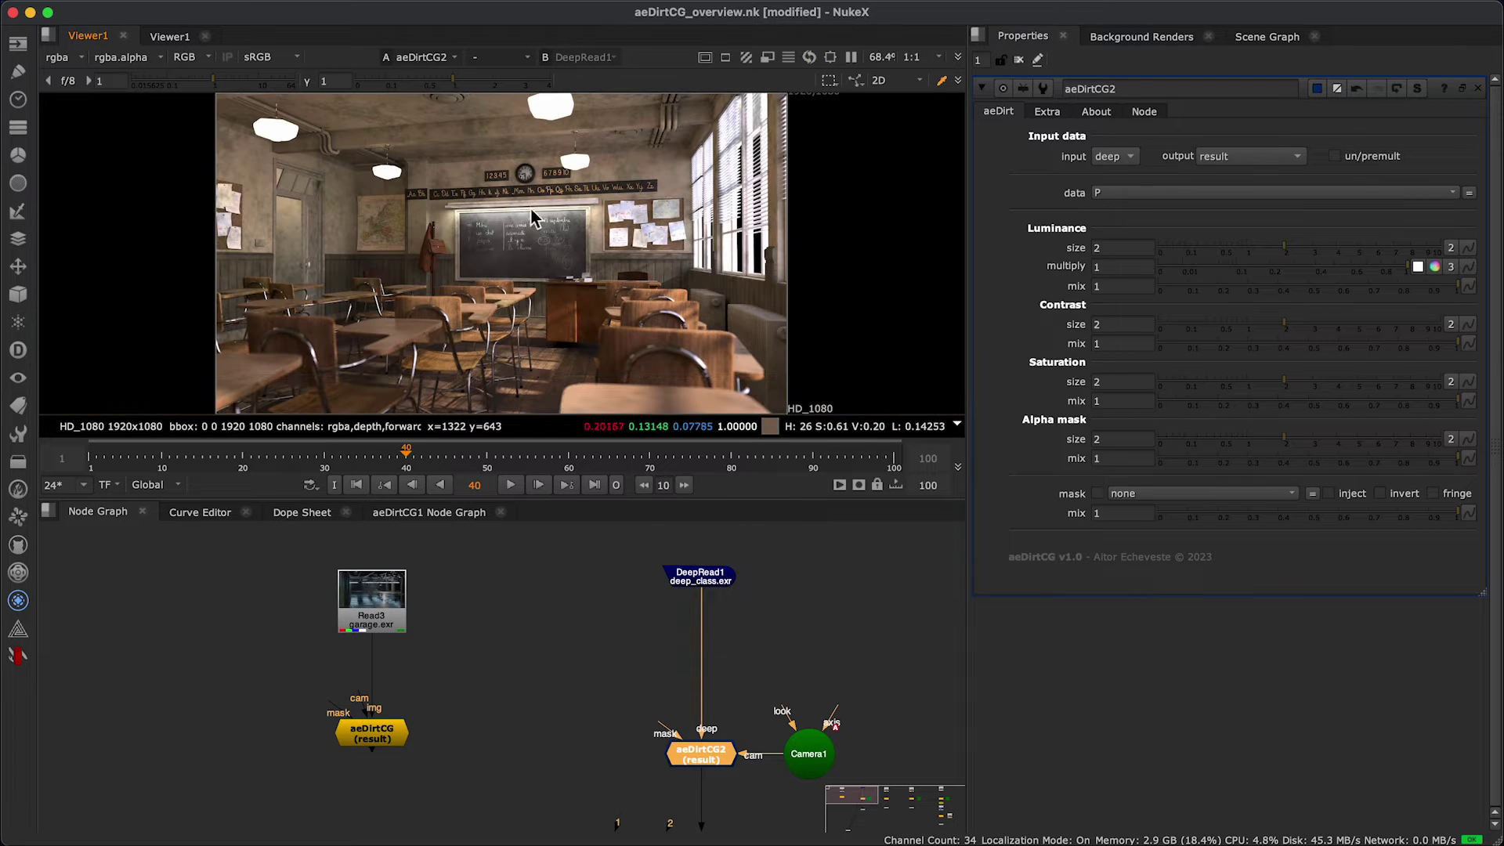
key(f)
- Set aeDirtCG2's output to luminance noise from its Extra settings
click(1047, 111)
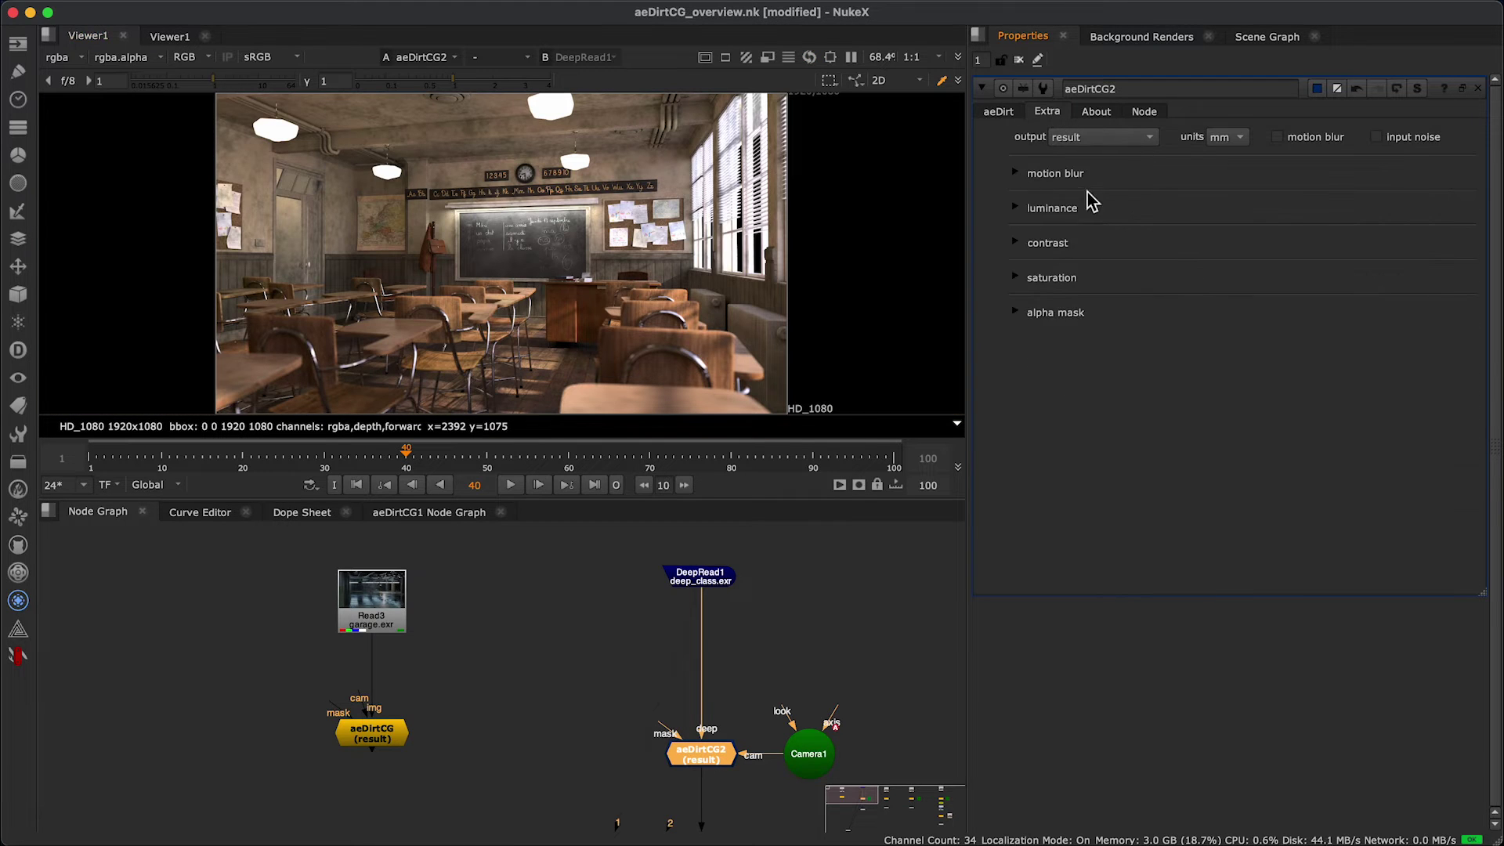
click(1087, 139)
click(1220, 137)
click(1100, 137)
click(1107, 157)
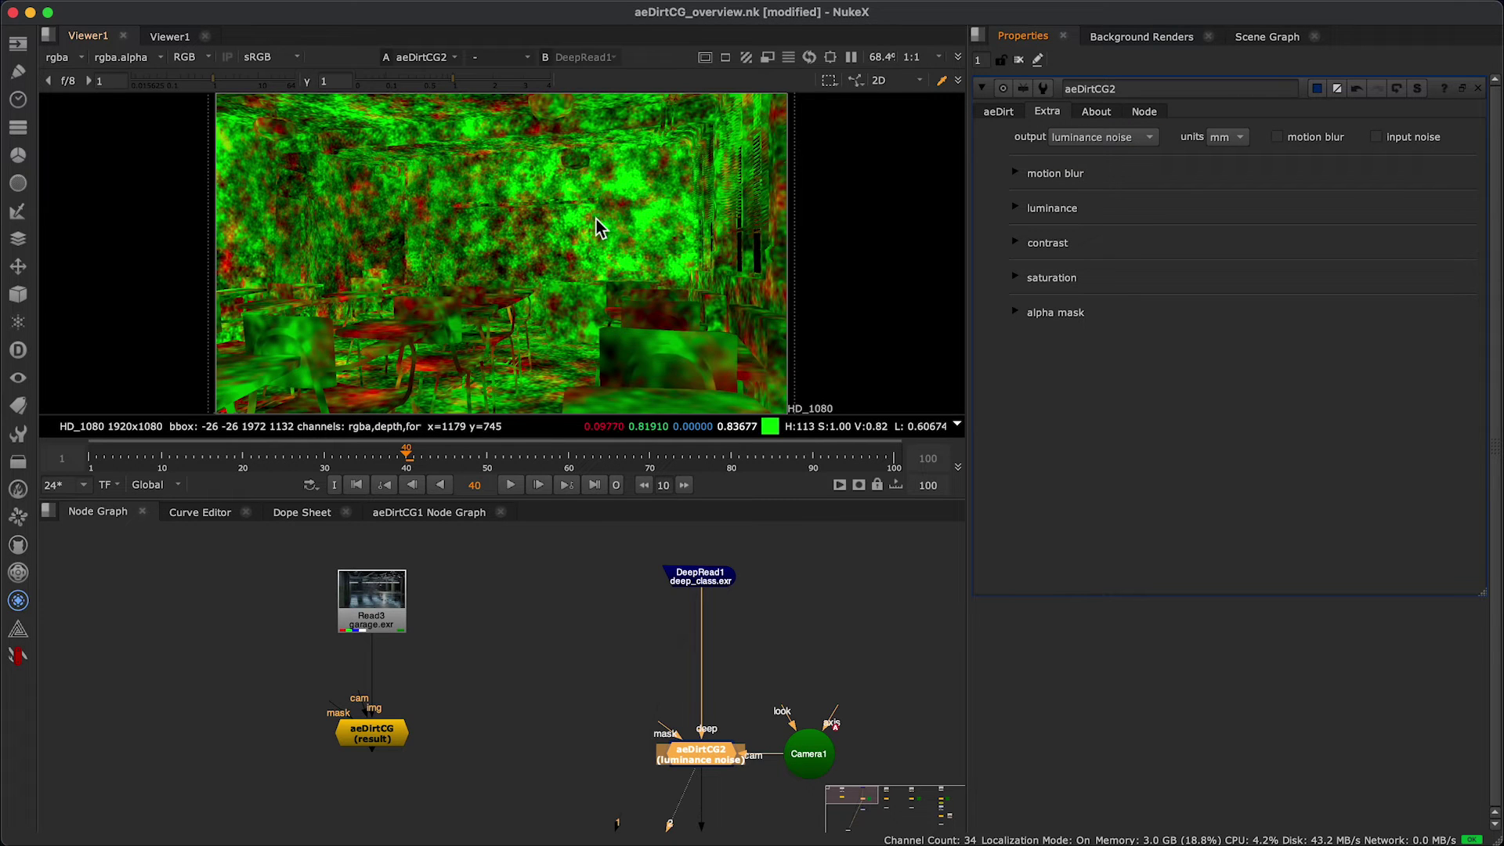
- Try cm and m as the units for aeDirtCG2's noise and restore mm
scroll(650, 219, up, 3)
click(1226, 138)
click(1242, 173)
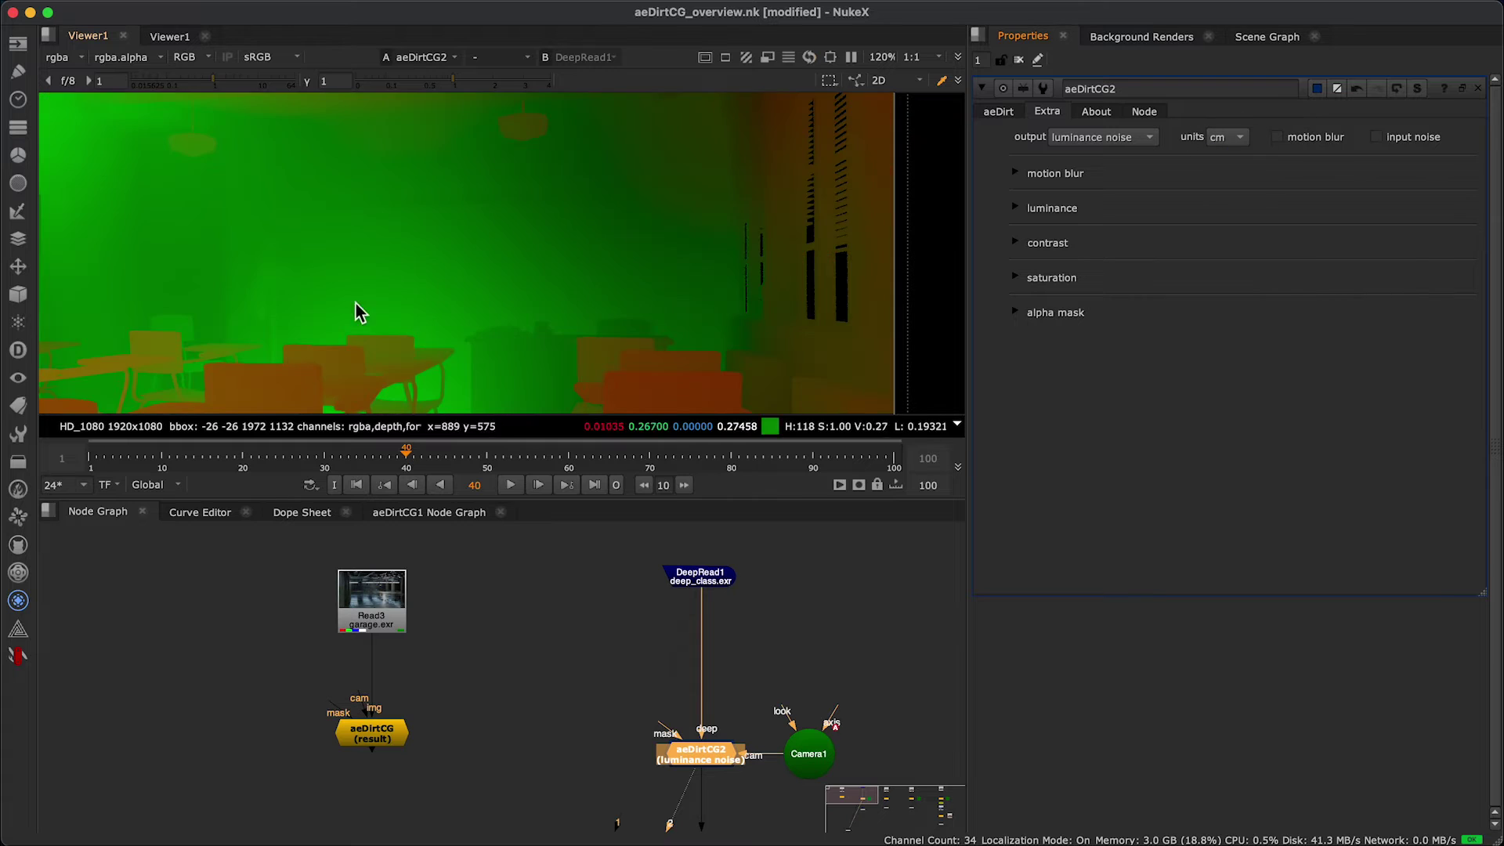
scroll(480, 262, down, 3)
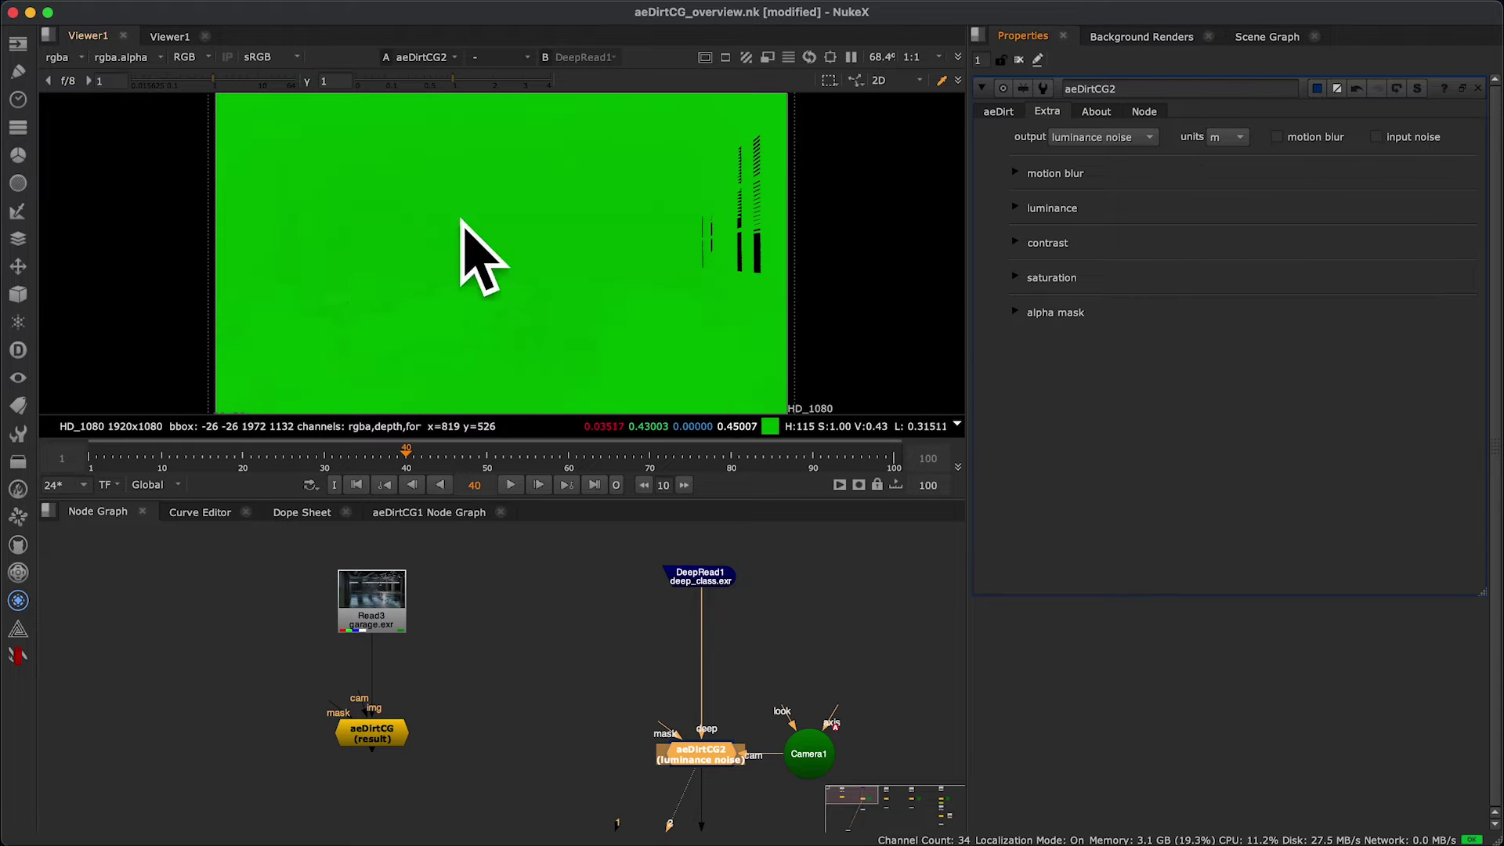
click(1225, 137)
click(1239, 116)
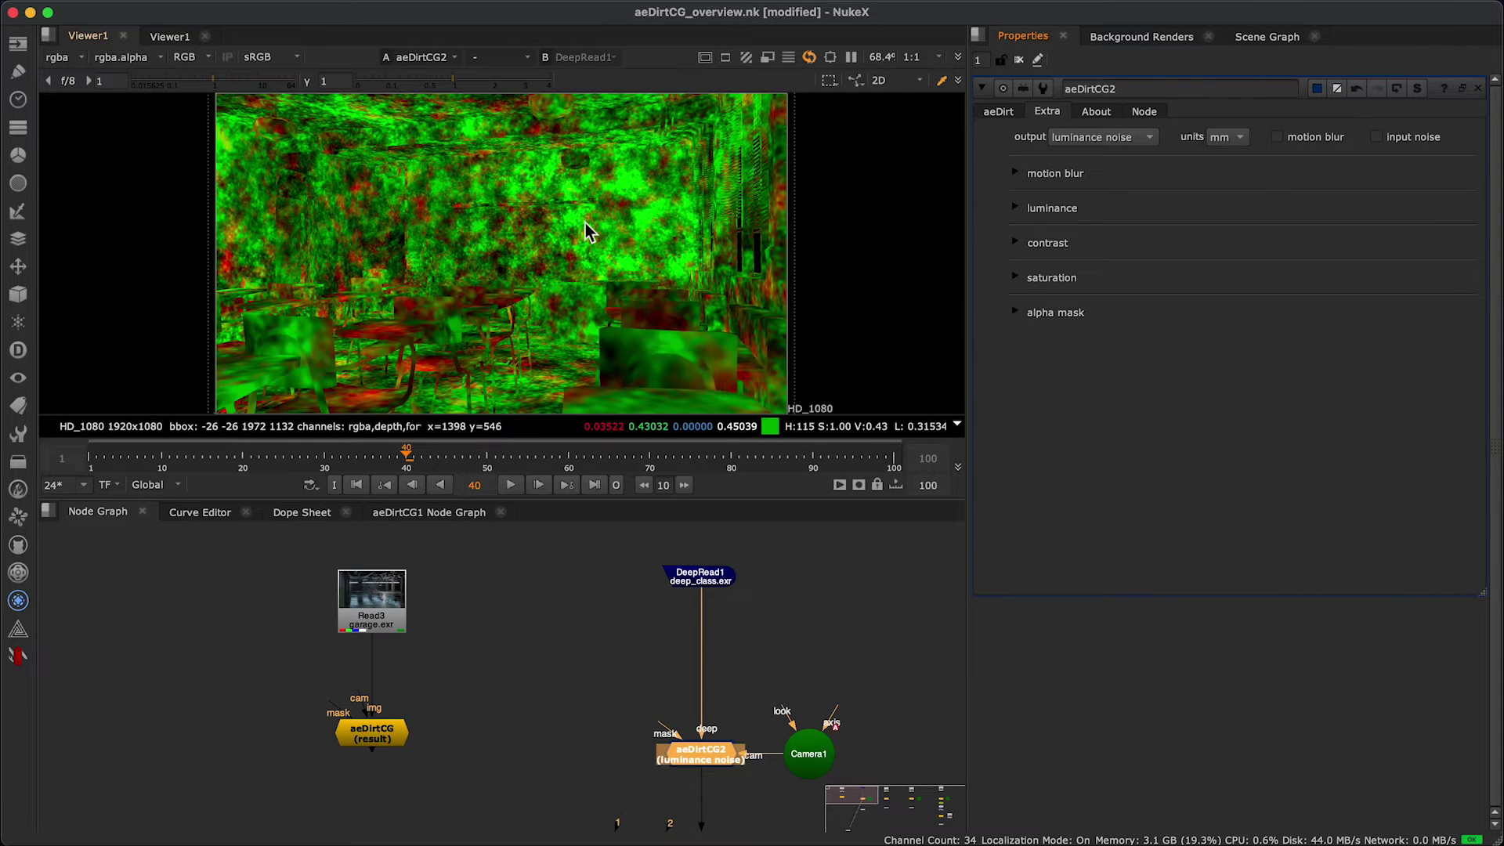
click(614, 648)
- Expand aeDirtCG2's extra luminance settings and try 3 octaves, ending back at 4
click(1017, 208)
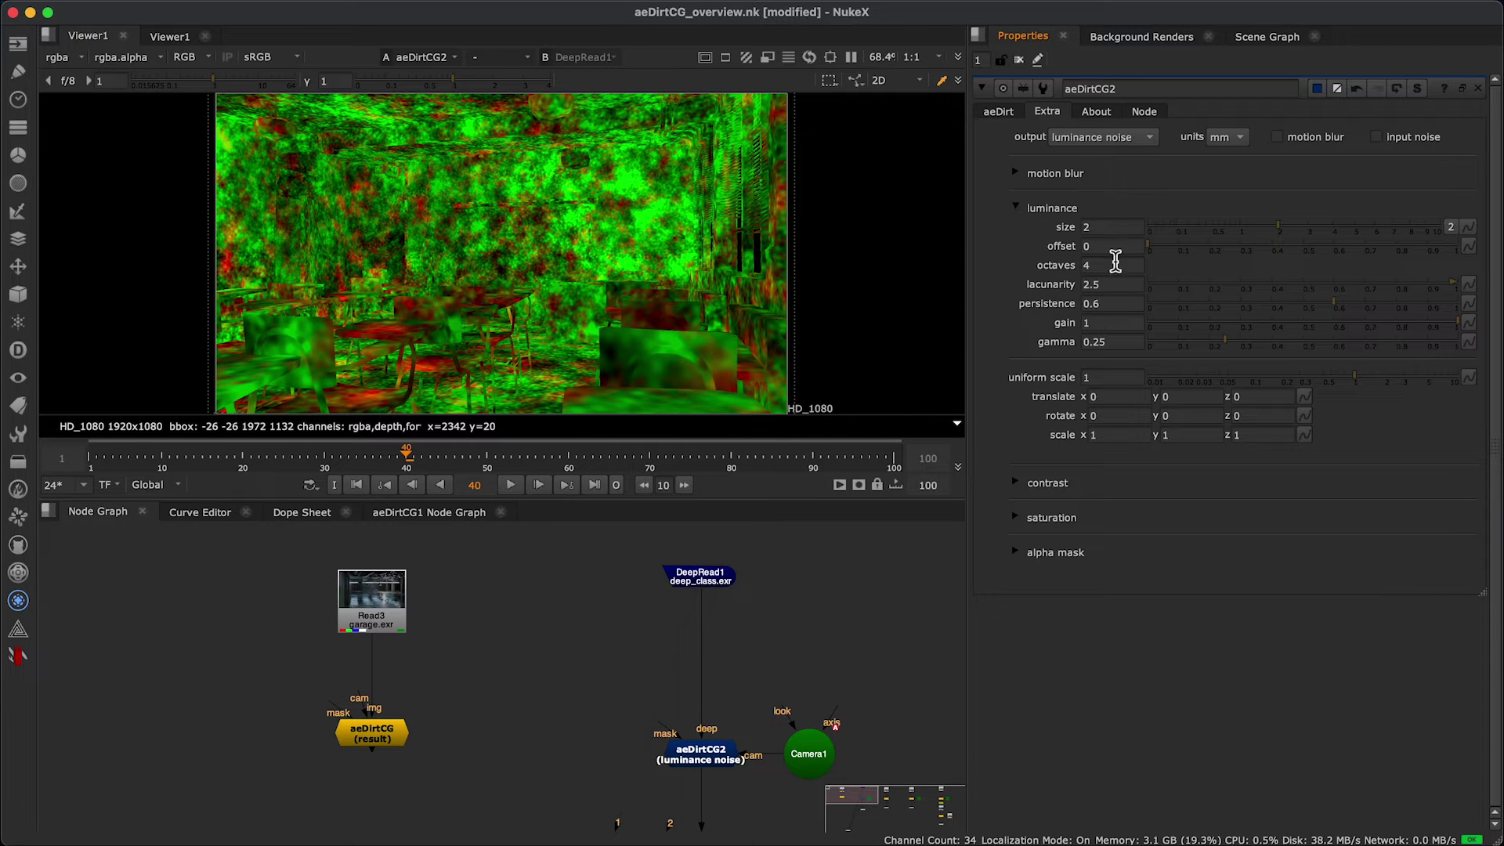
scroll(487, 246, up, 3)
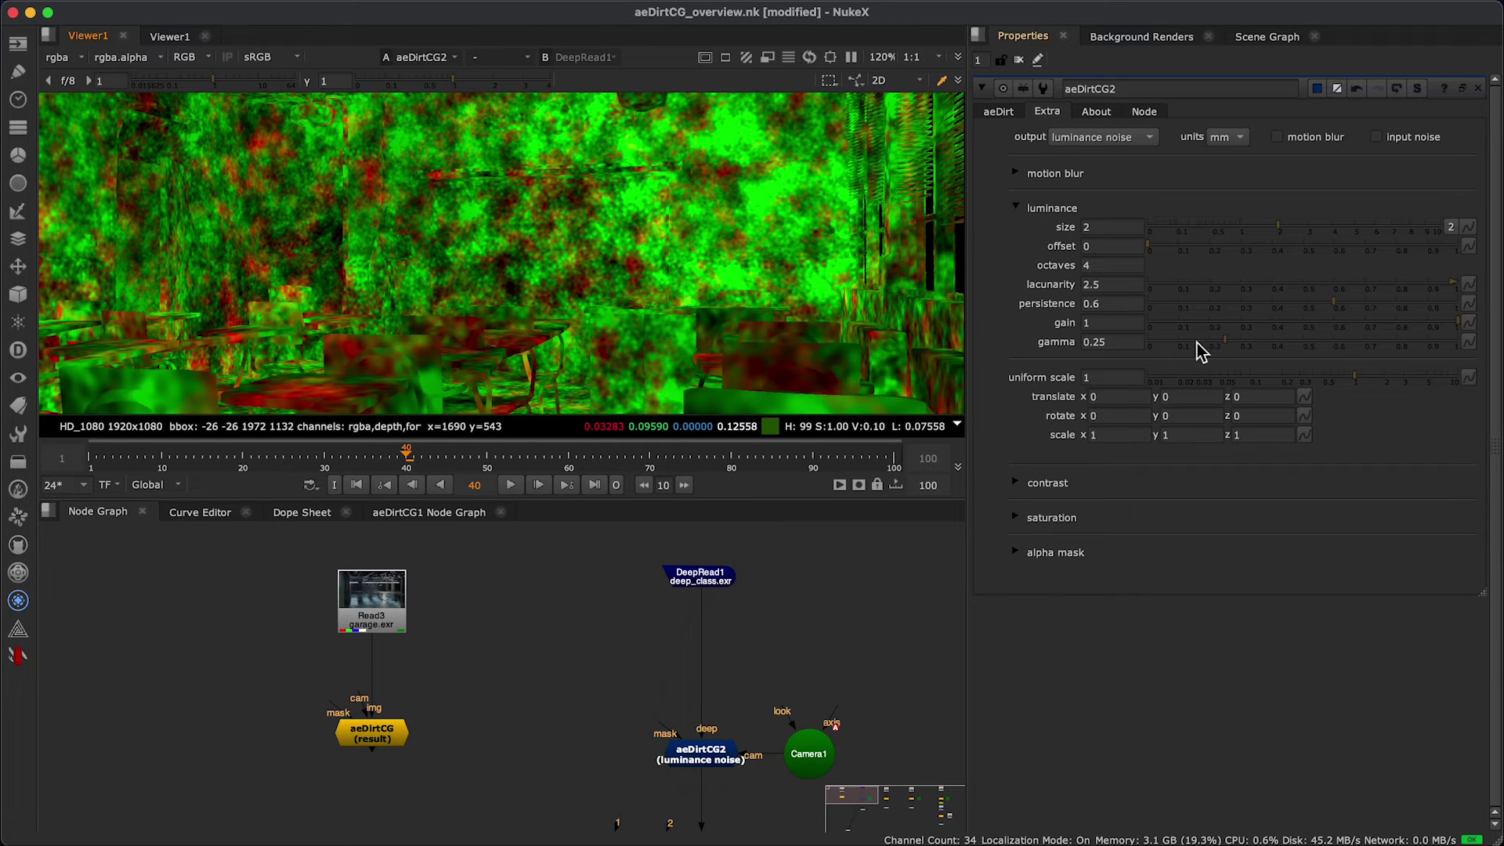
double_click(1113, 267)
text(3)
key(Return)
key(Up)
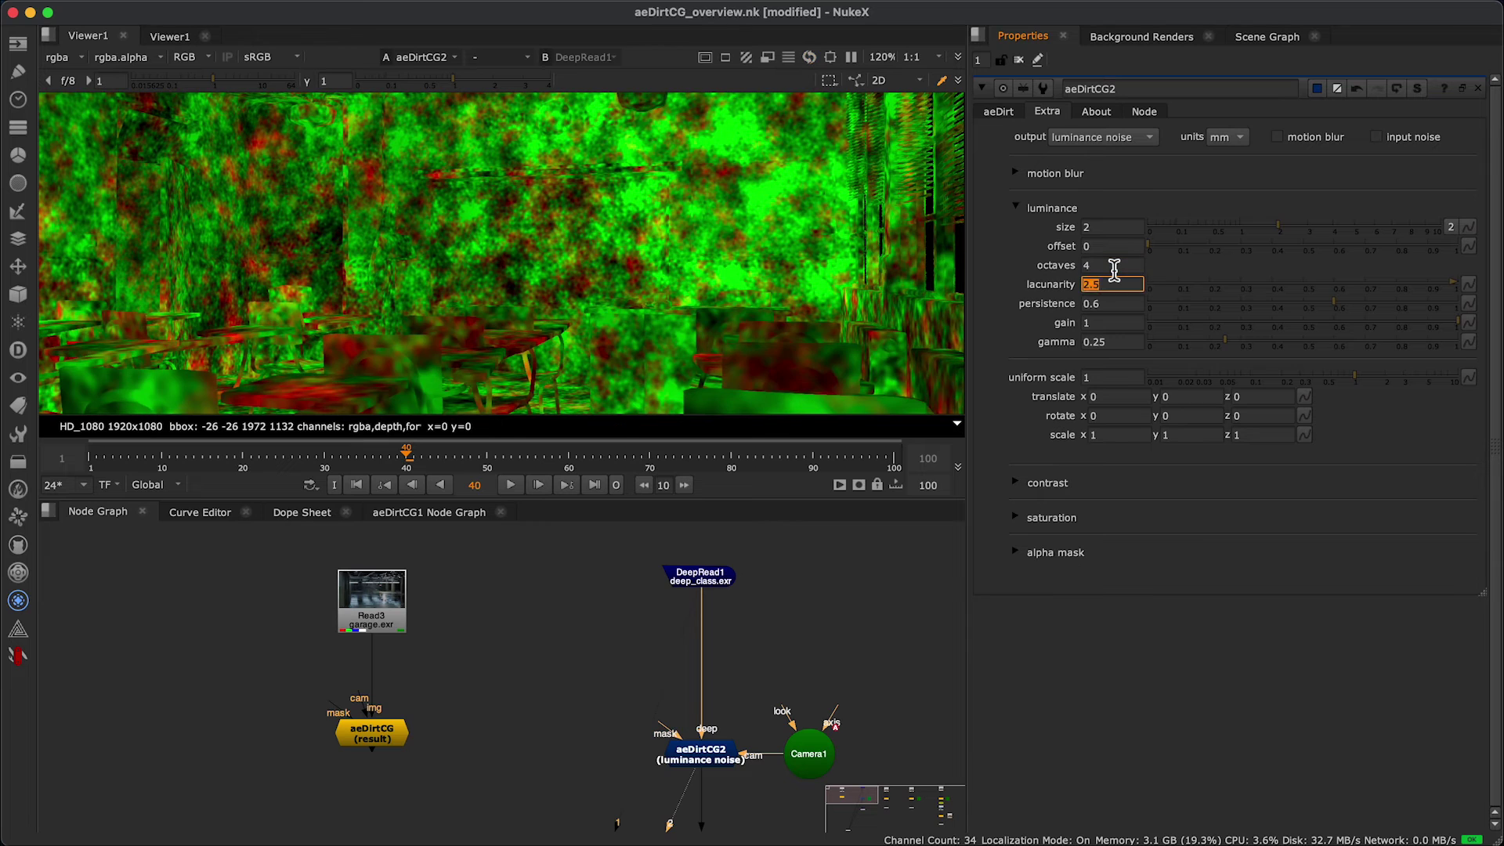
scroll(688, 254, down, 3)
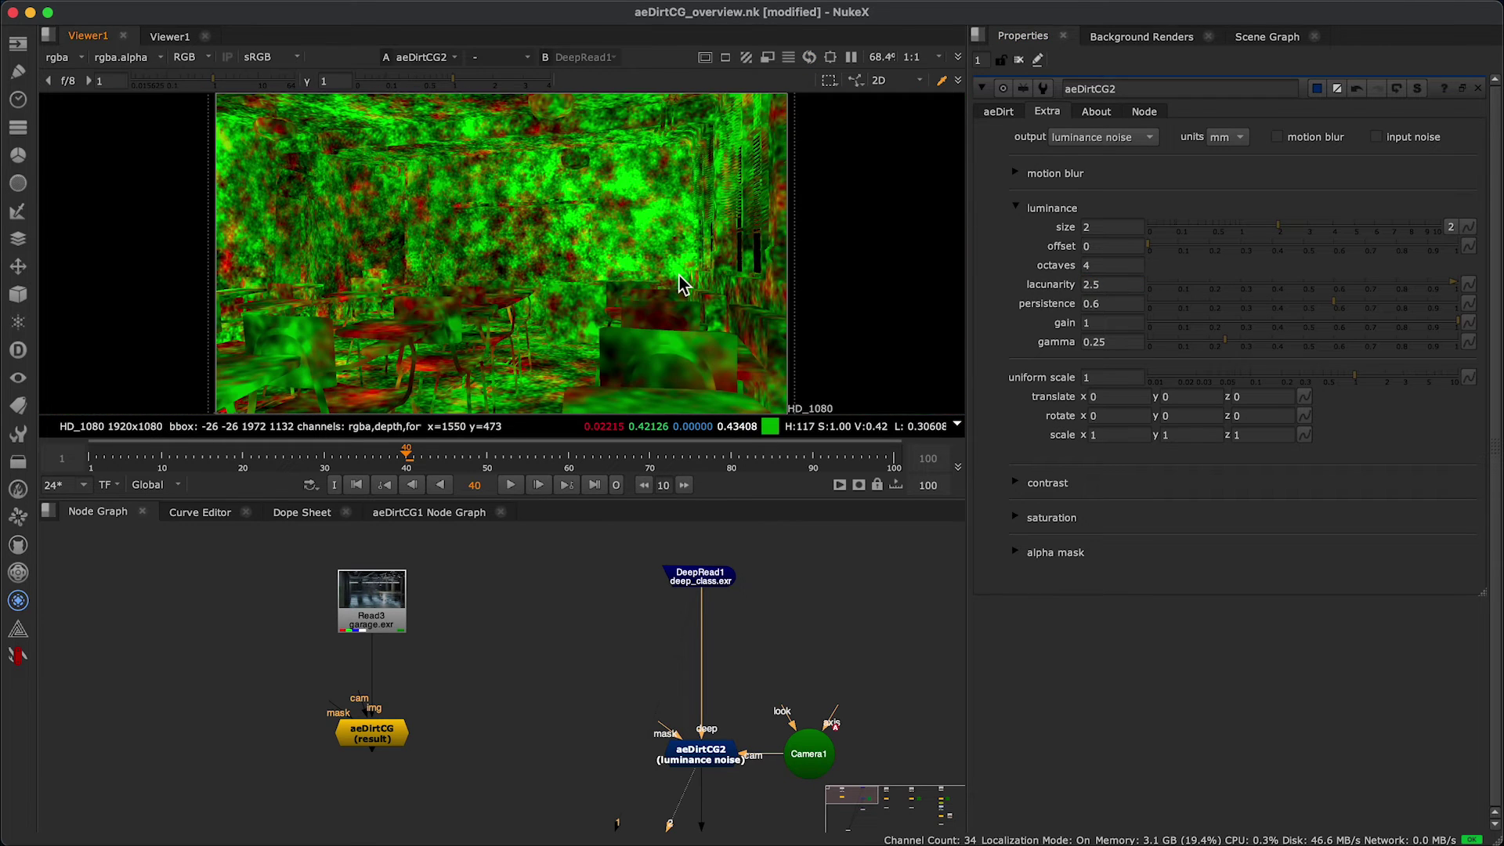
- Preview aeDirtCG2's contrast noise output and return it to luminance noise
click(1145, 139)
click(1110, 155)
click(1142, 141)
click(1116, 123)
- Display the classroom image Read2, the source of aeDirtCG3, in the viewer
scroll(773, 669, down, 3)
middle_drag(772, 670, 608, 684)
scroll(609, 683, up, 1)
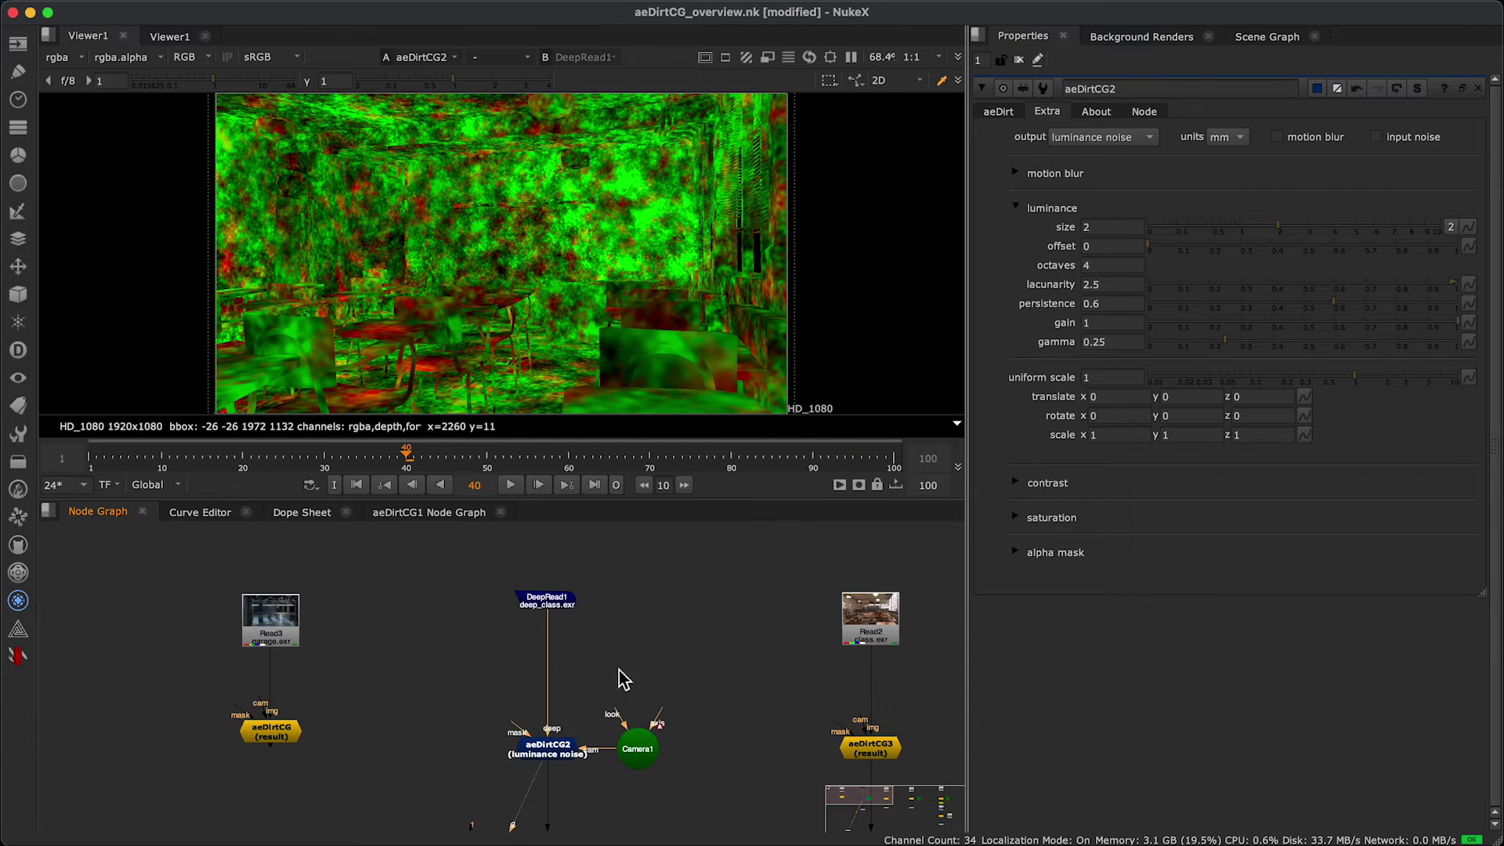
click(865, 642)
key(1)
click(807, 666)
drag(888, 623, 881, 624)
drag(881, 727, 869, 633)
- Assign aeDirtCG2 to viewer input 1 and aeDirtCG3 to viewer input 2
click(558, 600)
key(1)
click(573, 747)
key(1)
click(876, 750)
key(2)
- Open aeDirtCG3's properties and set its output to luminance noise
double_click(877, 750)
click(1250, 156)
click(1257, 176)
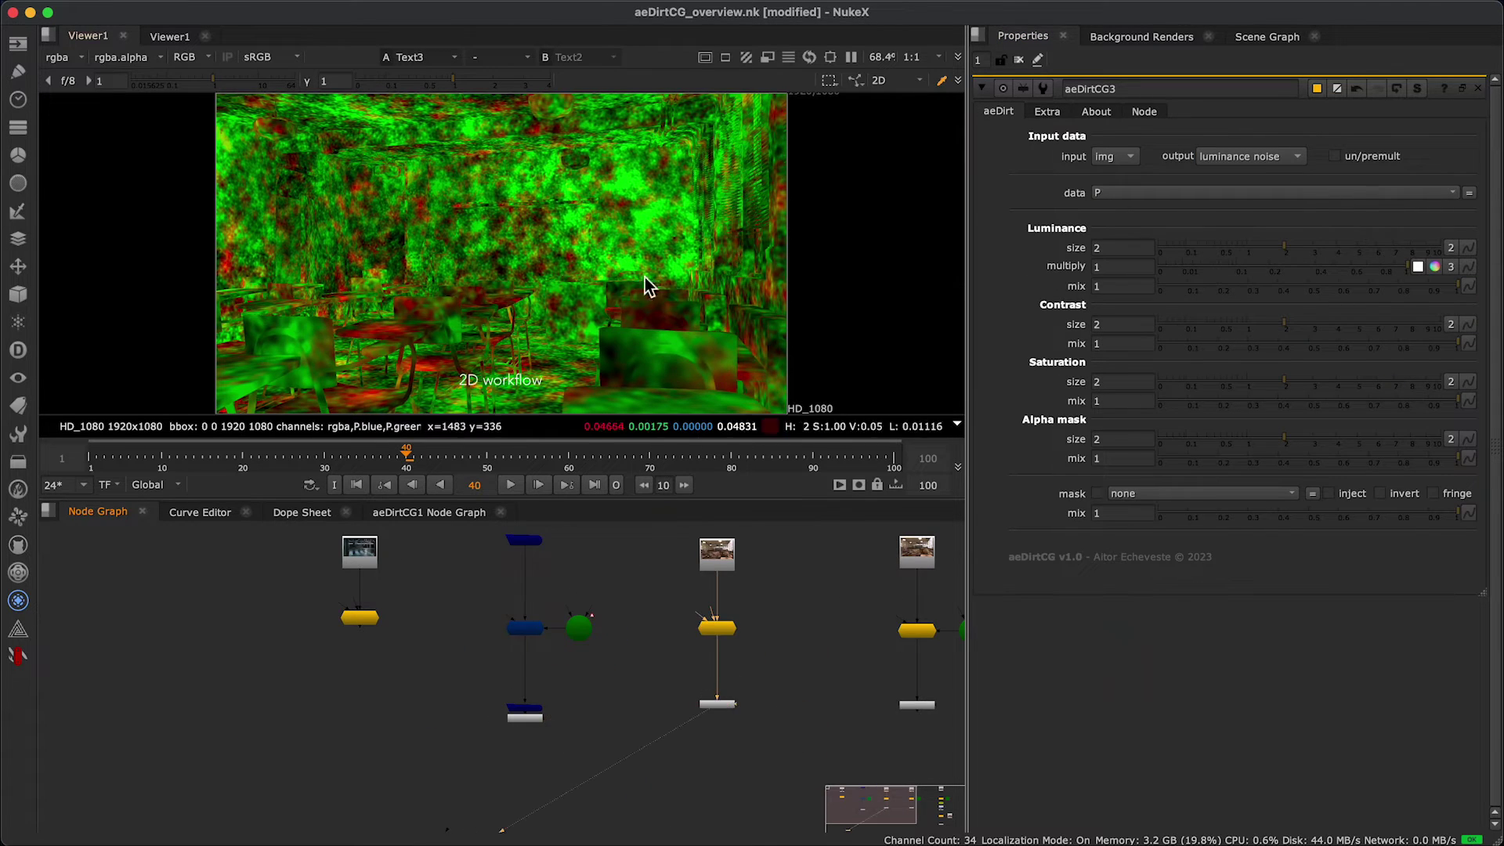
- Compare the luminance noise of the deep and 2D workflows in the full-size viewer, examining object edges on the desks, chairs and walls
key(space)
key(1)
key(2)
scroll(744, 675, up, 3)
key(1)
key(2)
key(1)
key(1)
scroll(661, 392, up, 6)
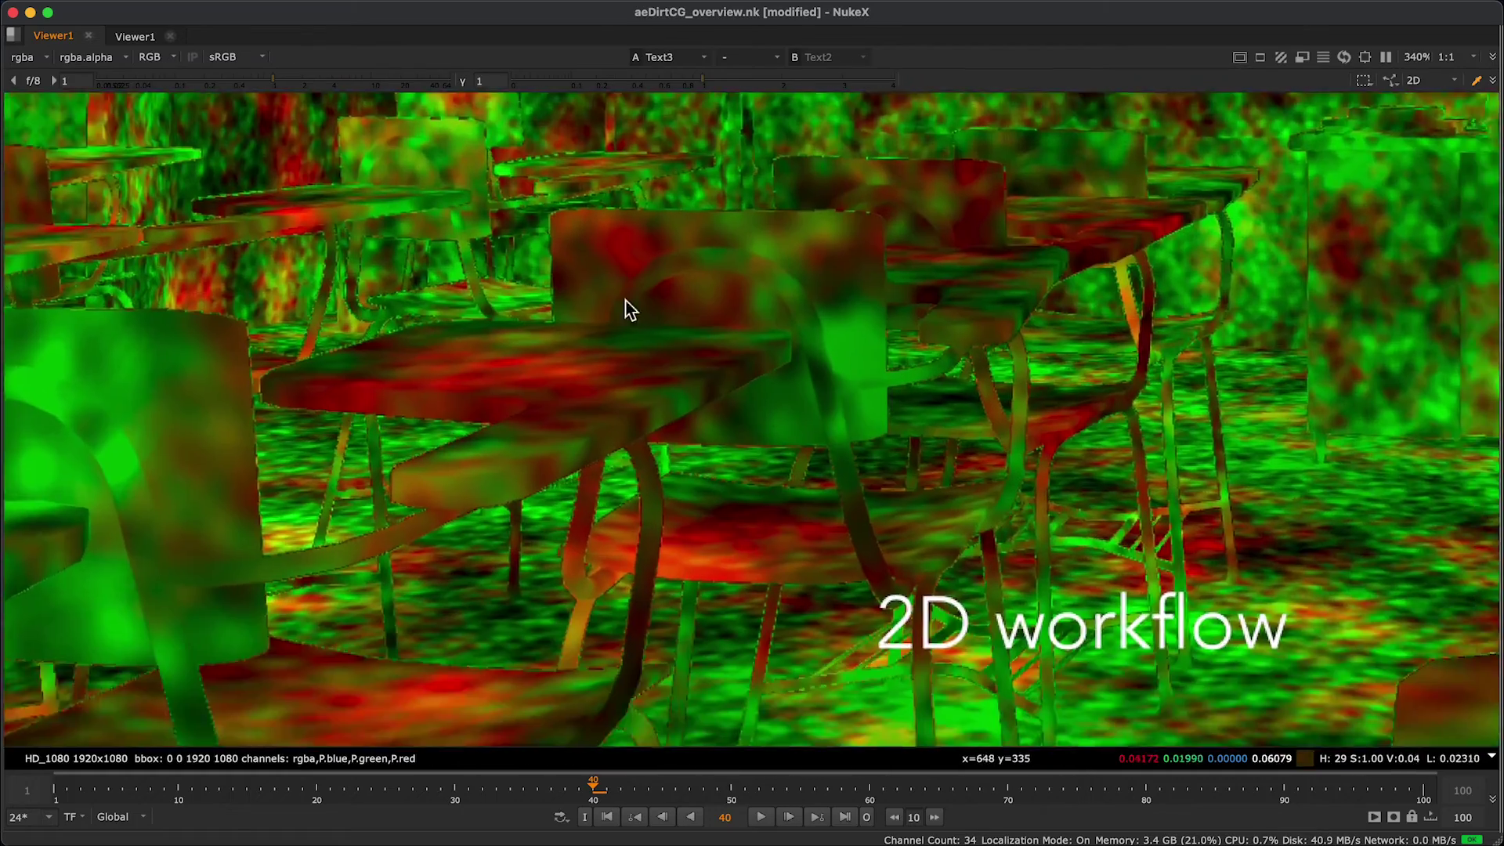
key(2)
key(1)
key(2)
key(1)
key(2)
key(1)
key(2)
key(1)
scroll(783, 300, down, 5)
scroll(422, 316, up, 4)
key(2)
key(1)
key(2)
scroll(781, 286, down, 4)
middle_drag(1147, 165, 647, 443)
key(1)
key(2)
key(1)
middle_drag(795, 424, 473, 100)
key(2)
key(1)
key(2)
scroll(682, 493, down, 4)
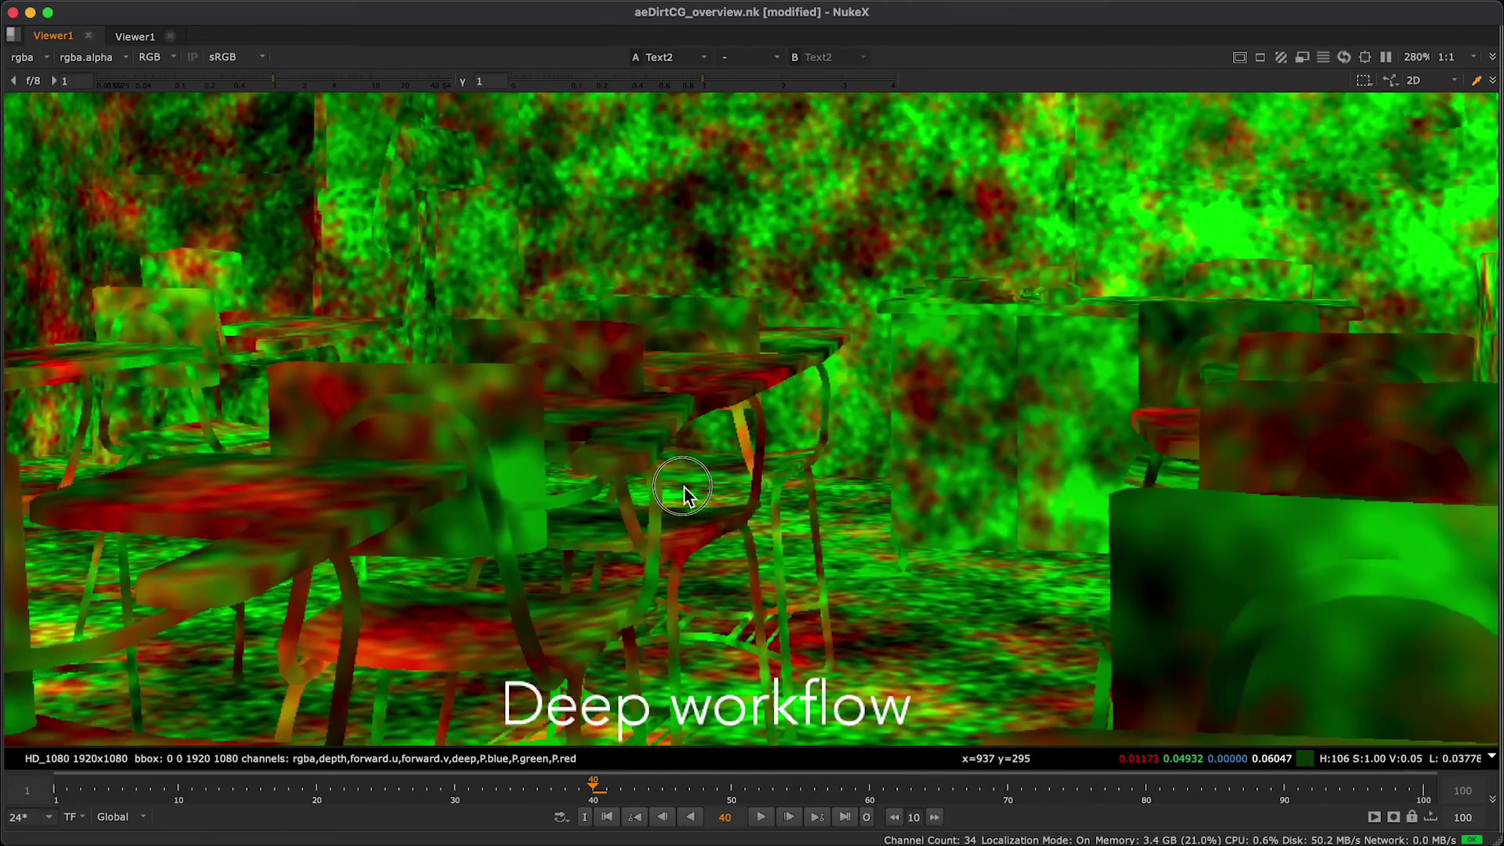
key(space)
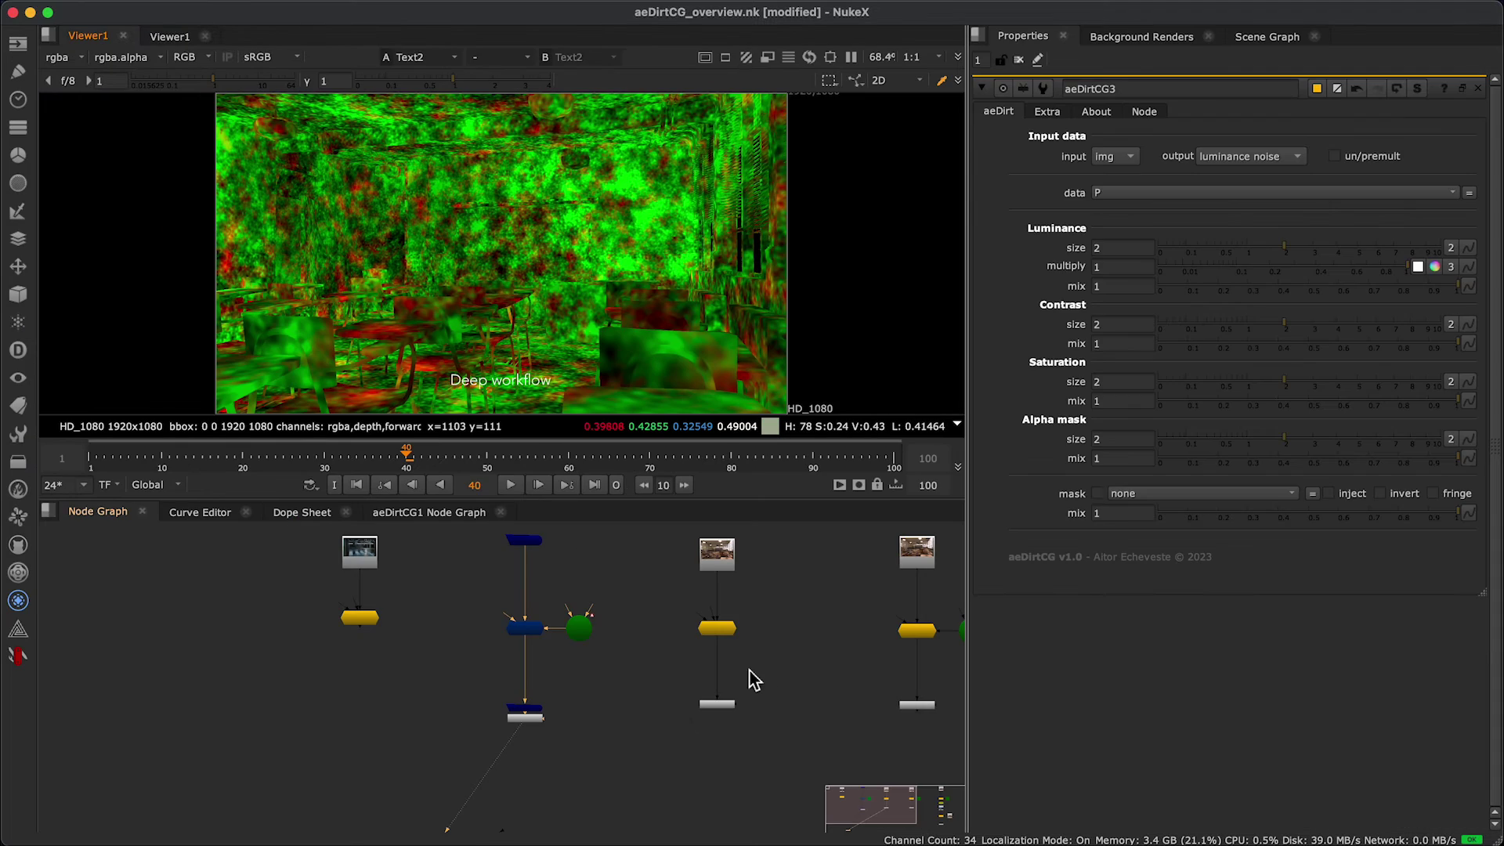
- Display the motion-blurred classroom image Read1 in the viewer
middle_drag(648, 653, 317, 663)
scroll(588, 583, up, 2)
click(585, 556)
key(1)
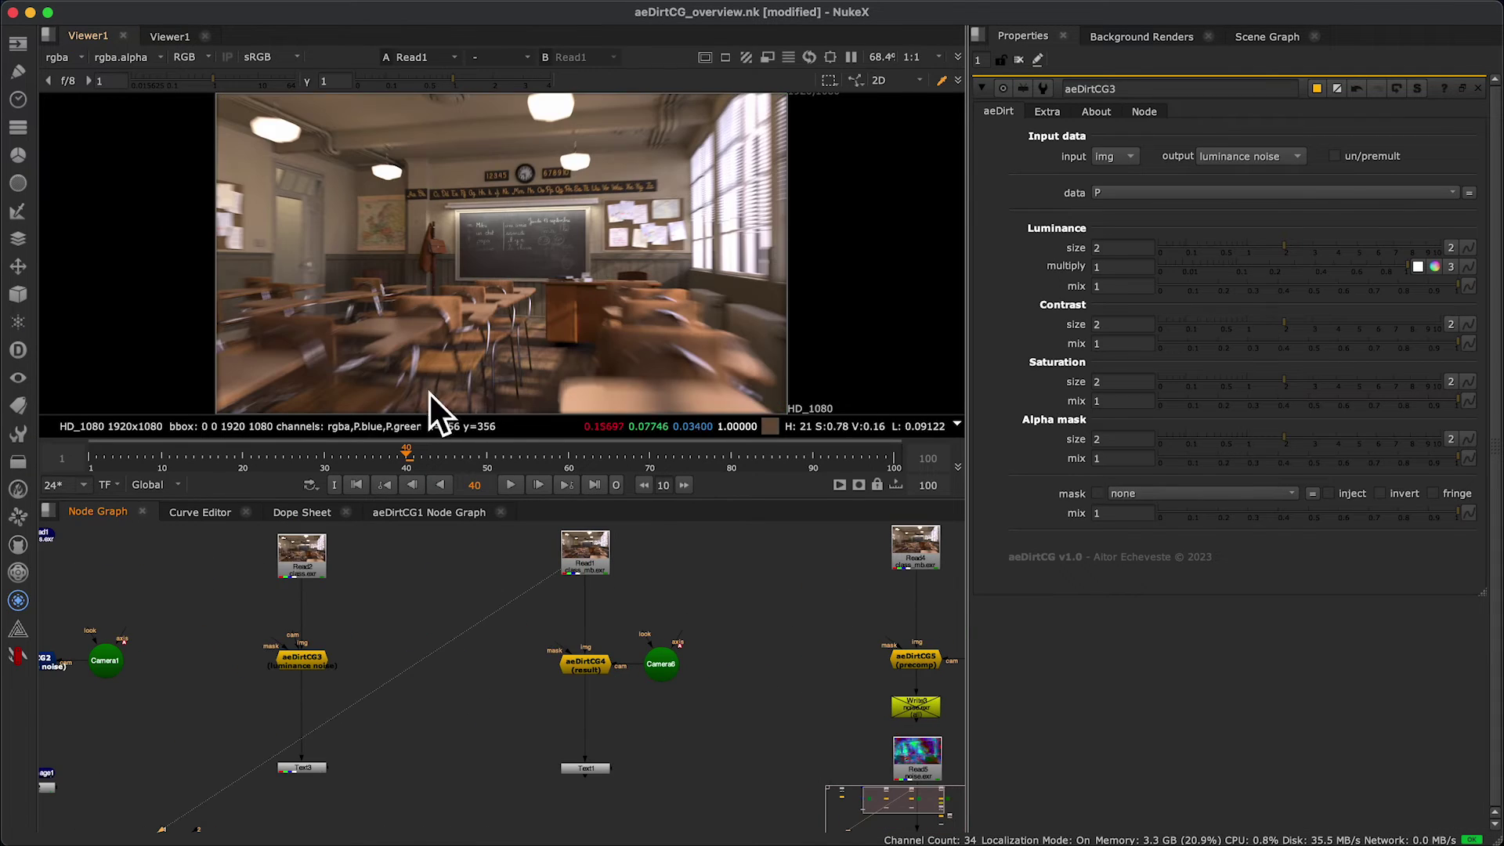
- Assign Read2 to viewer input 2 and compare it with motion-blurred Read1 in the full-size viewer, examining the desks and chairs
click(305, 566)
key(2)
key(space)
scroll(225, 691, up, 3)
key(2)
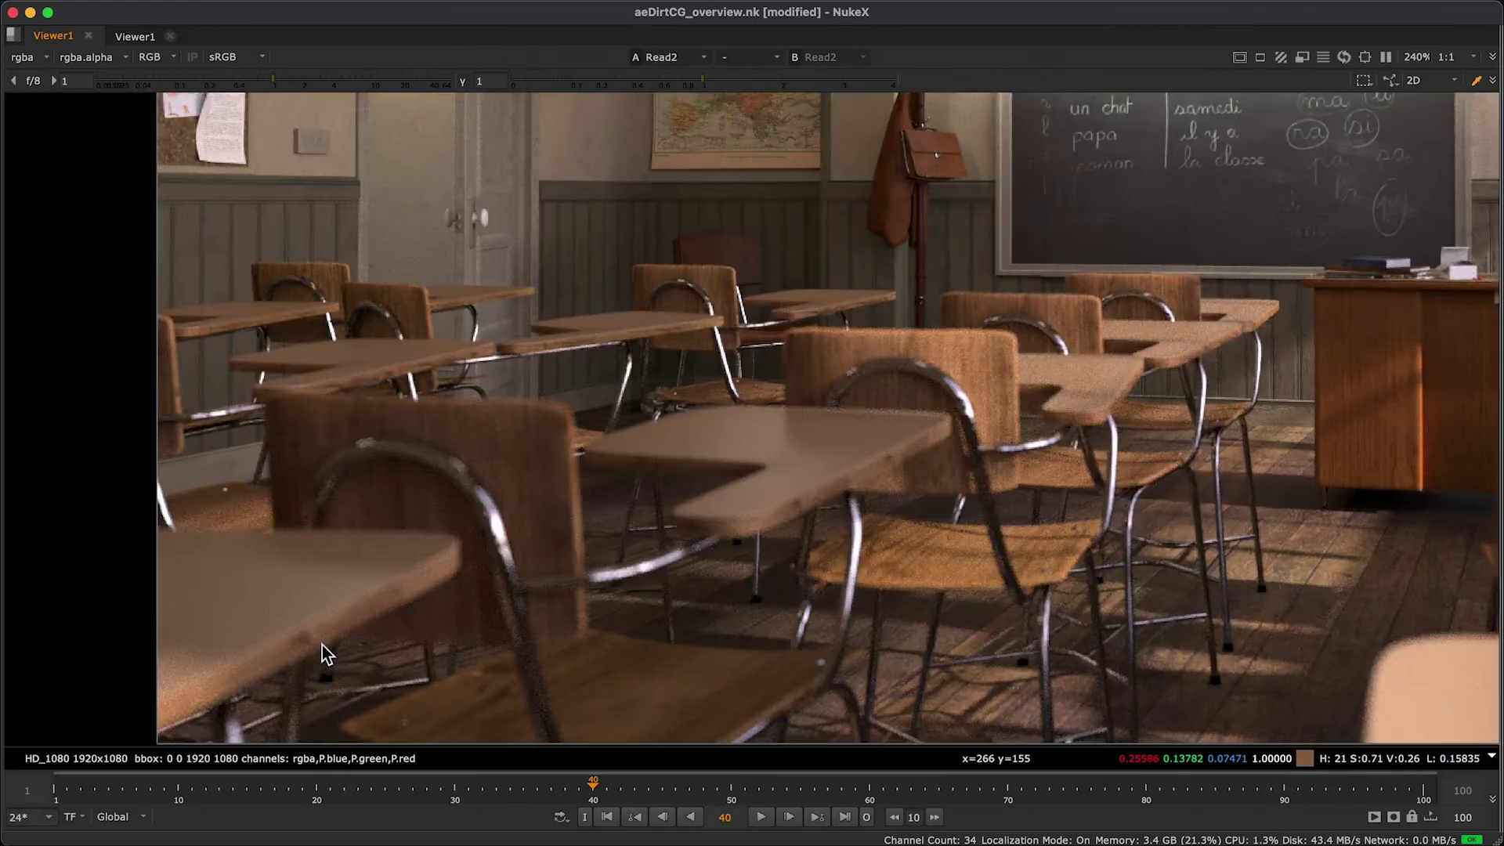
scroll(783, 447, down, 4)
key(1)
middle_drag(1360, 410, 628, 551)
key(2)
scroll(795, 501, up, 3)
key(f)
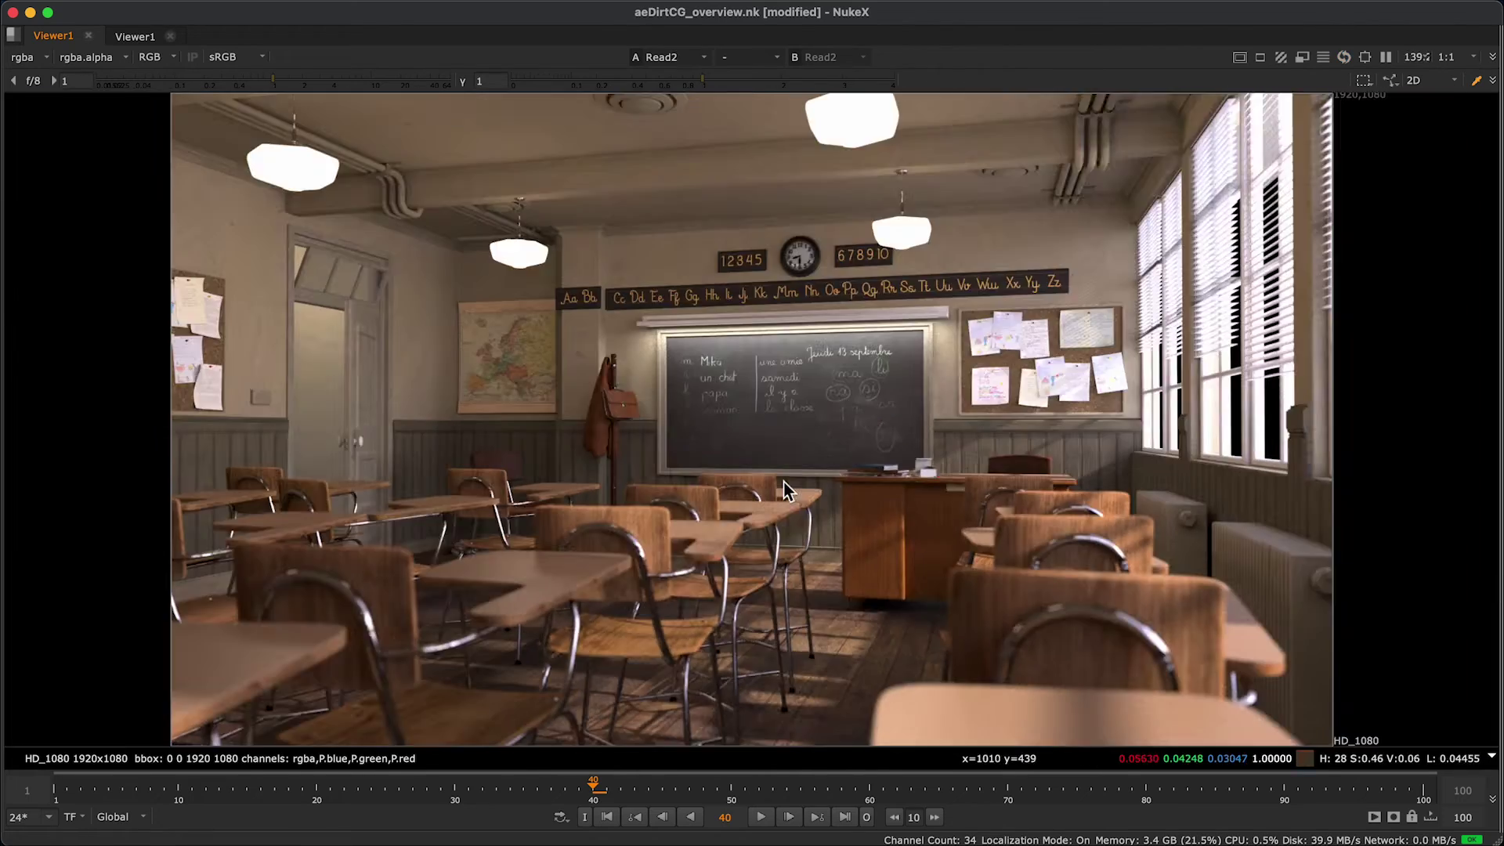
key(space)
- Open aeDirtCG4's extra settings and display its result in the viewer
double_click(621, 662)
click(1050, 114)
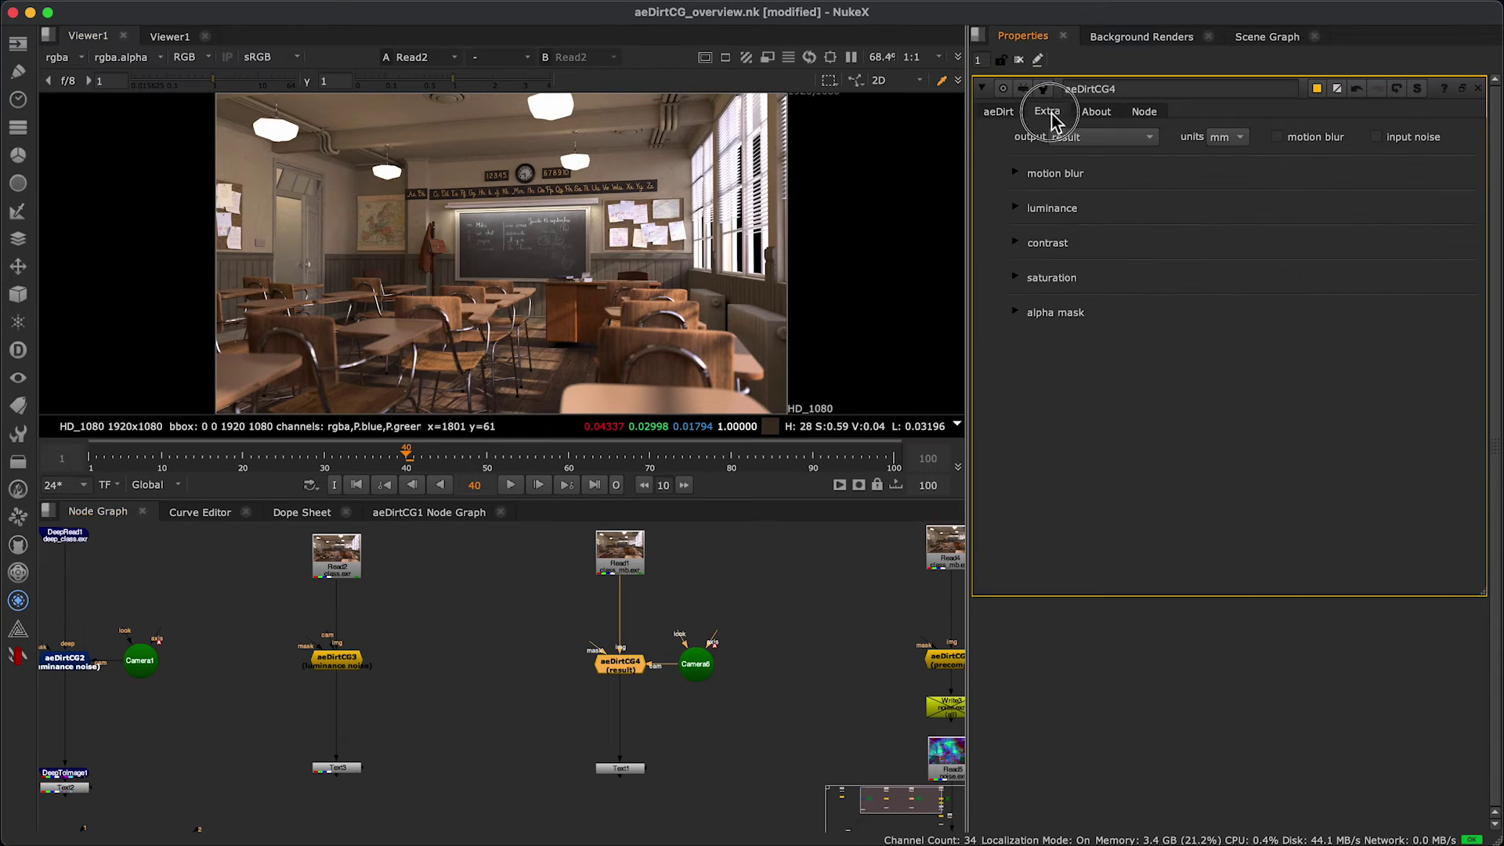
click(632, 662)
key(2)
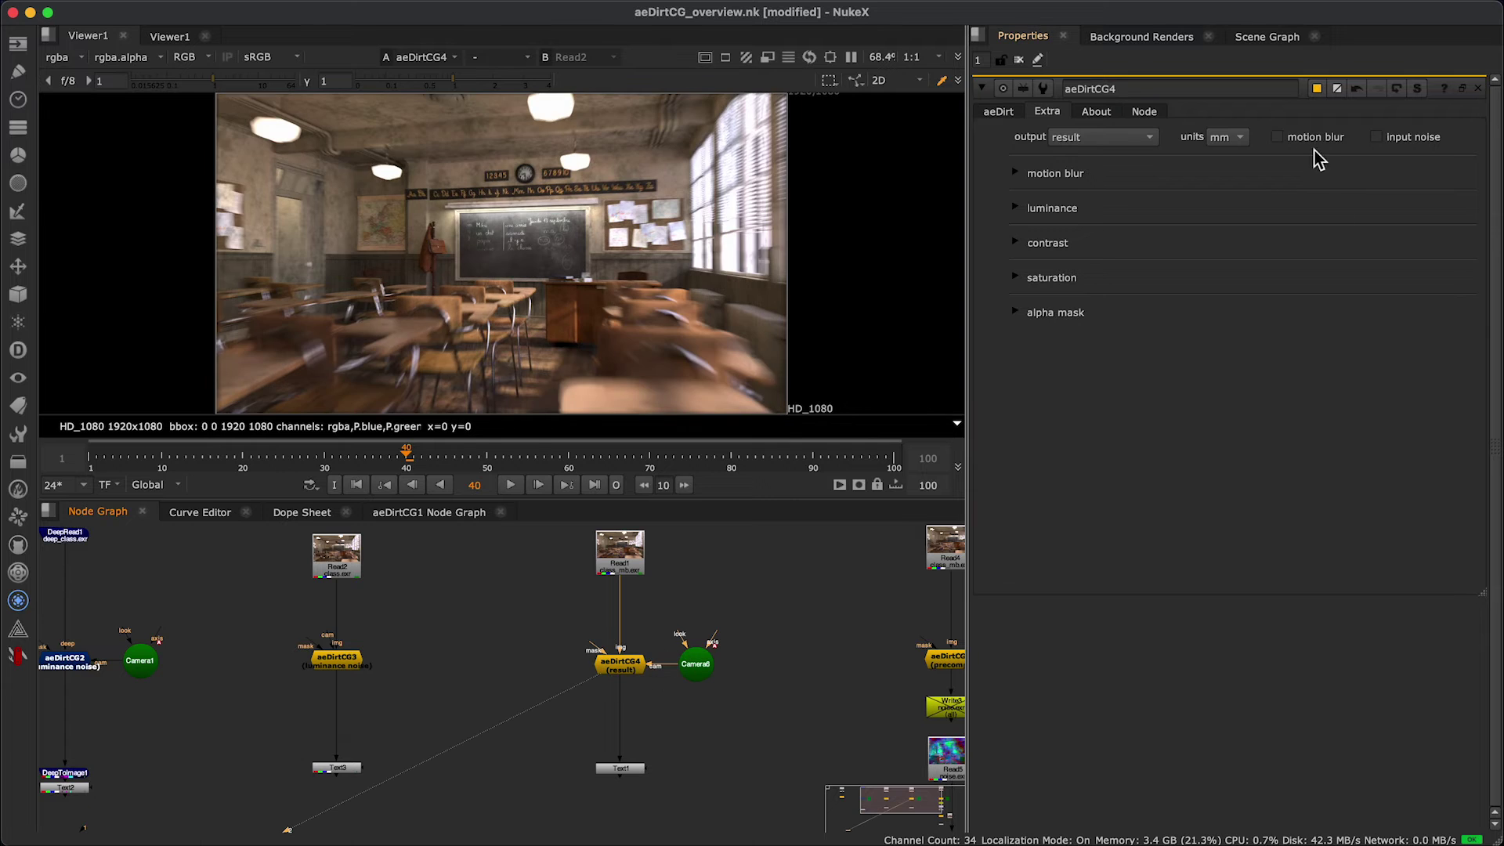
- Enable motion blur on aeDirtCG4, toggling it to compare the dirt around the ceiling and lamps
click(1312, 139)
middle_drag(365, 223, 589, 239)
scroll(593, 249, up, 5)
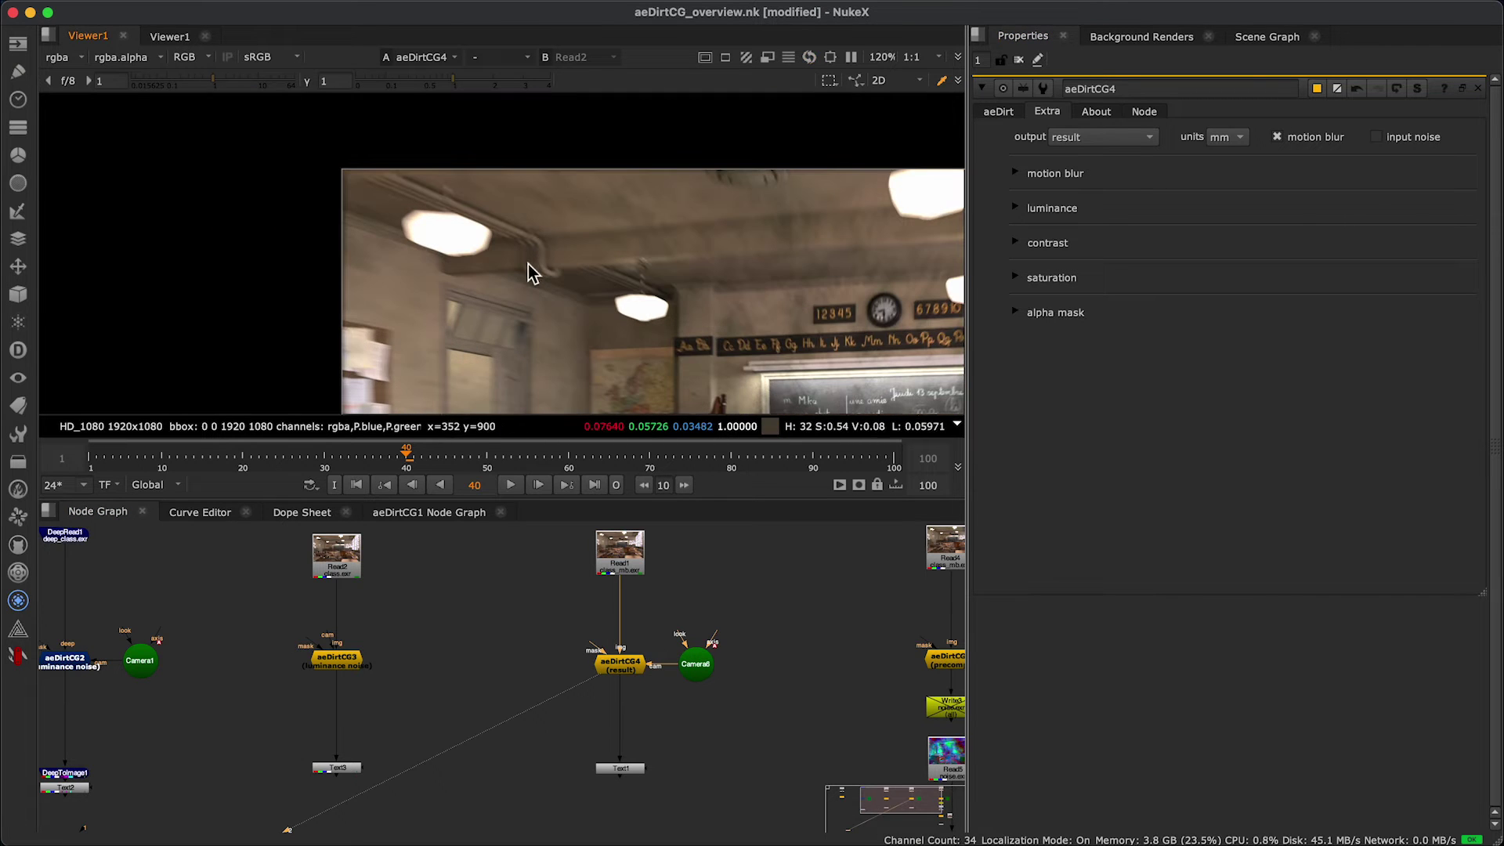
click(1322, 138)
click(1321, 141)
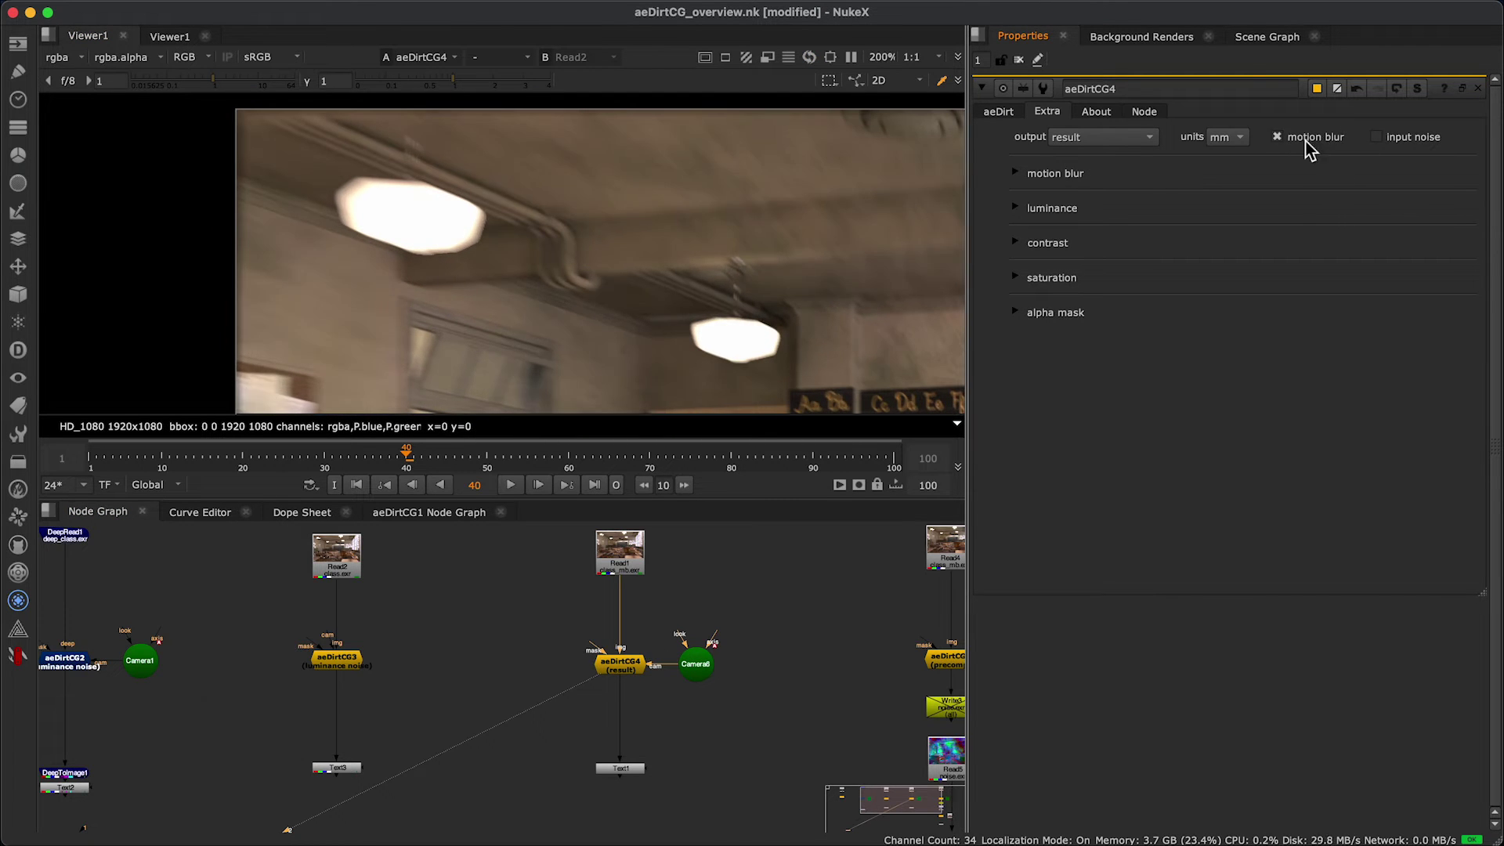
- Try different multiply values in aeDirtCG4's motion blur settings and set multiply back to 1
click(1015, 172)
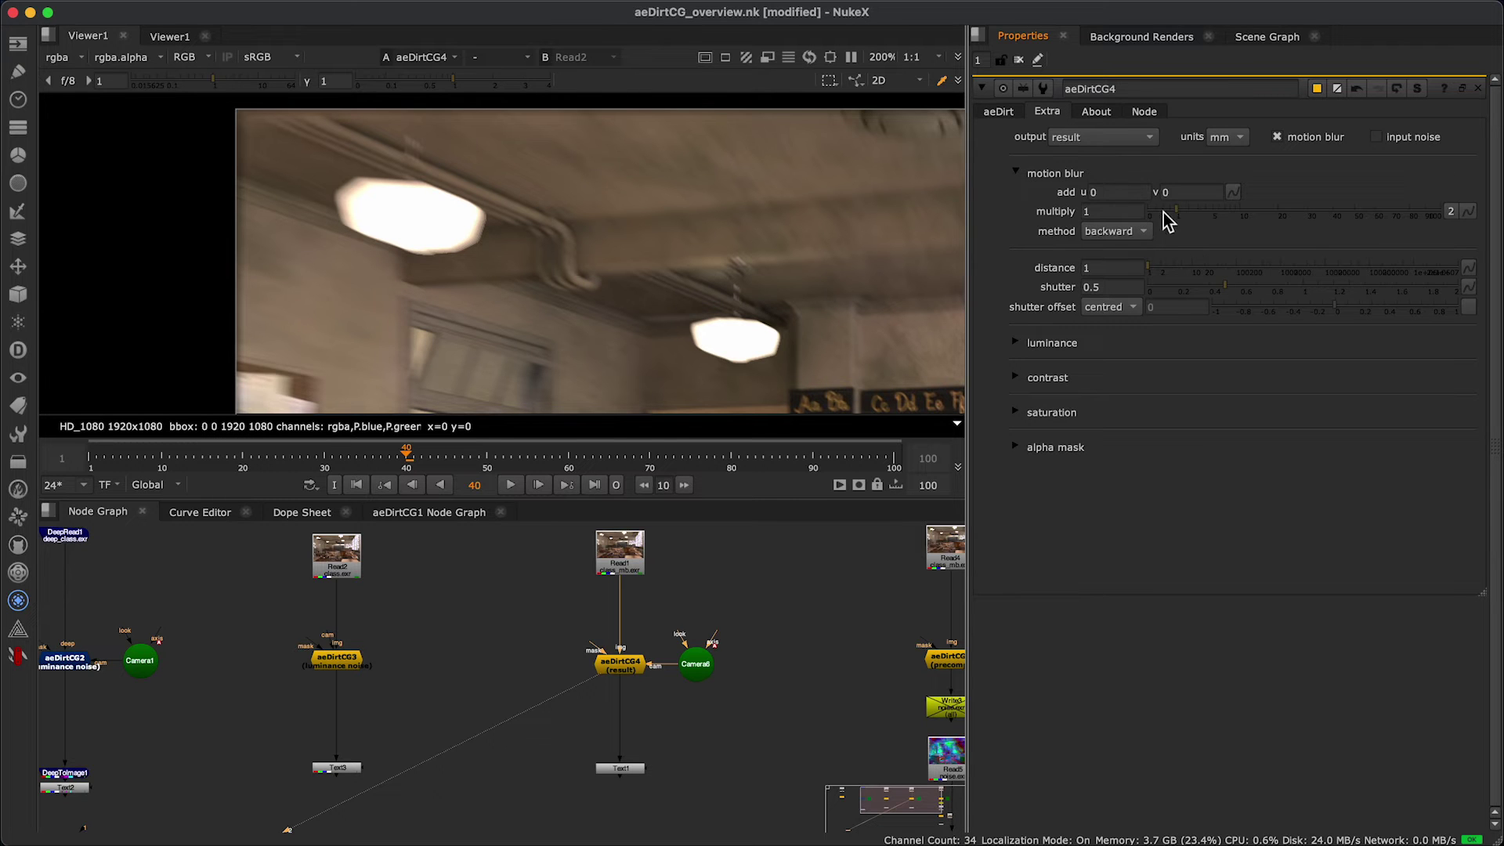
drag(1164, 212, 1002, 218)
text(1)
key(Return)
- Display the motion-blurred classroom image Read4 of the precomp workflow in the viewer
key(f)
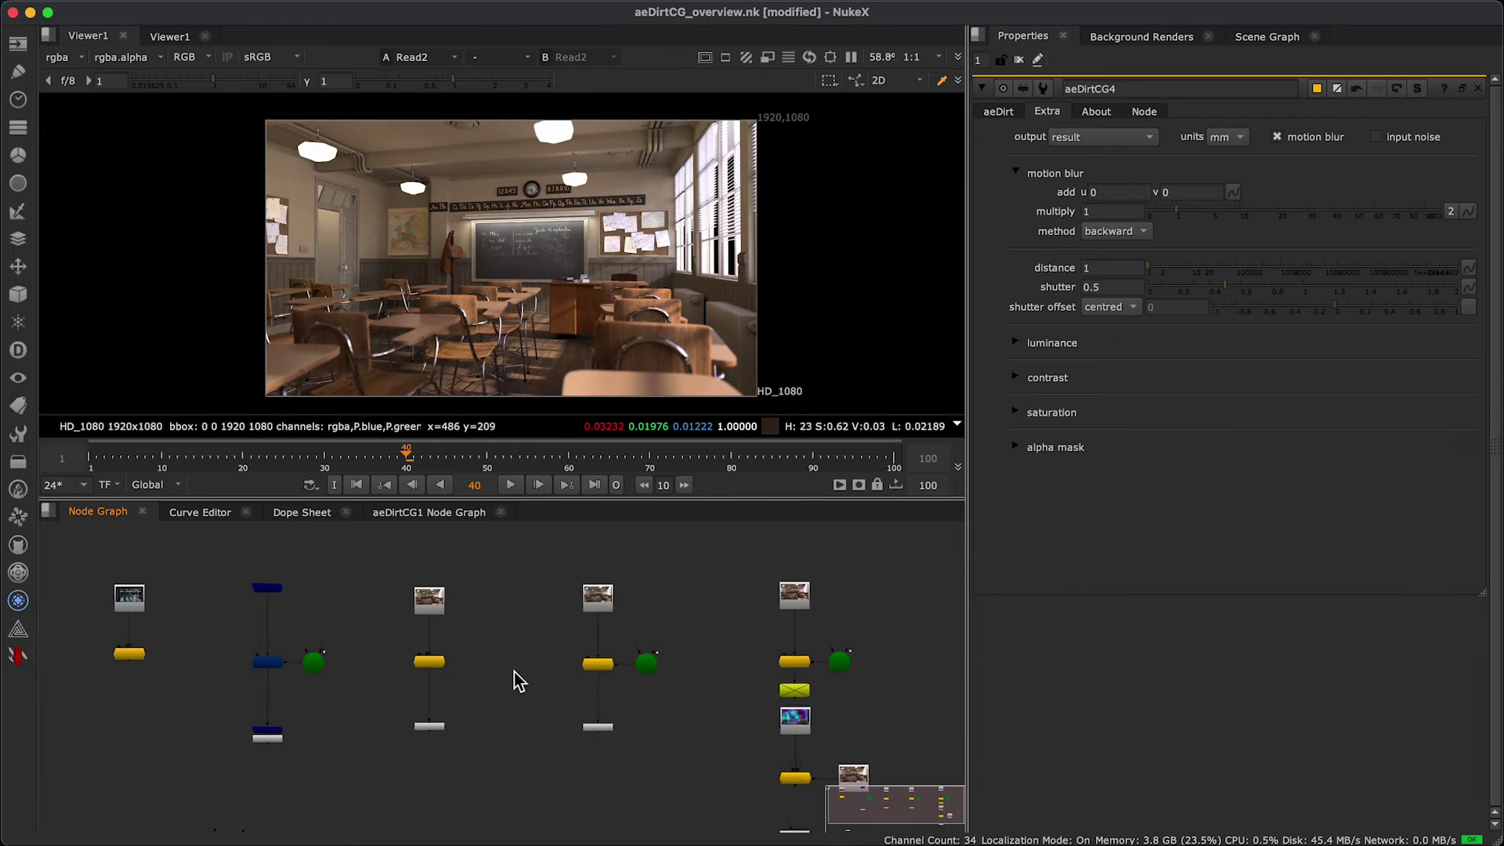
middle_drag(513, 680, 389, 670)
scroll(624, 622, up, 3)
middle_drag(598, 619, 583, 659)
click(597, 604)
key(1)
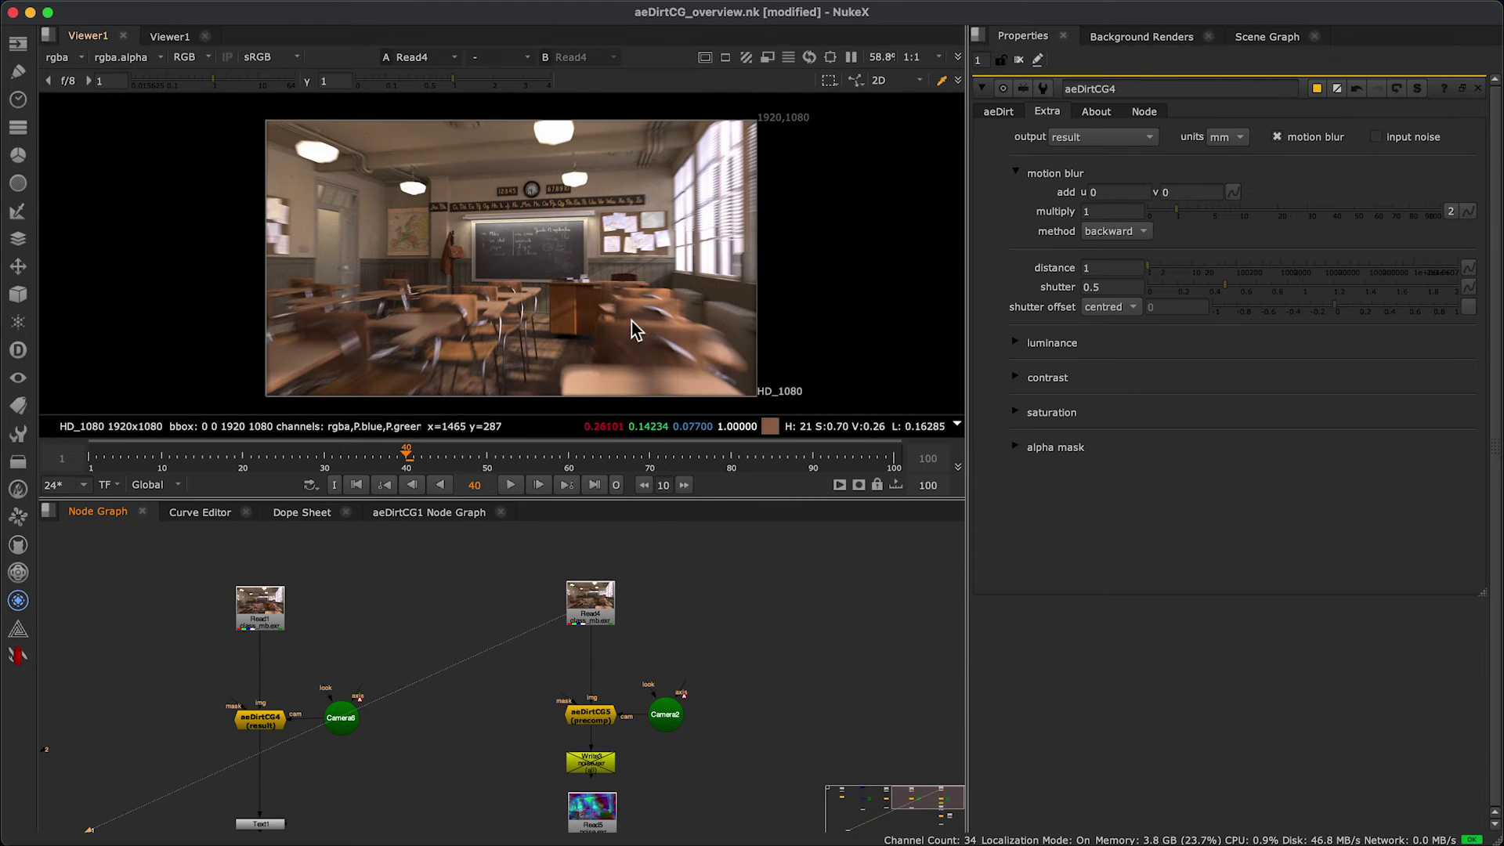
- Display aeDirtCG5 in the viewer, open its properties and select precomp as its output
key(1)
double_click(593, 722)
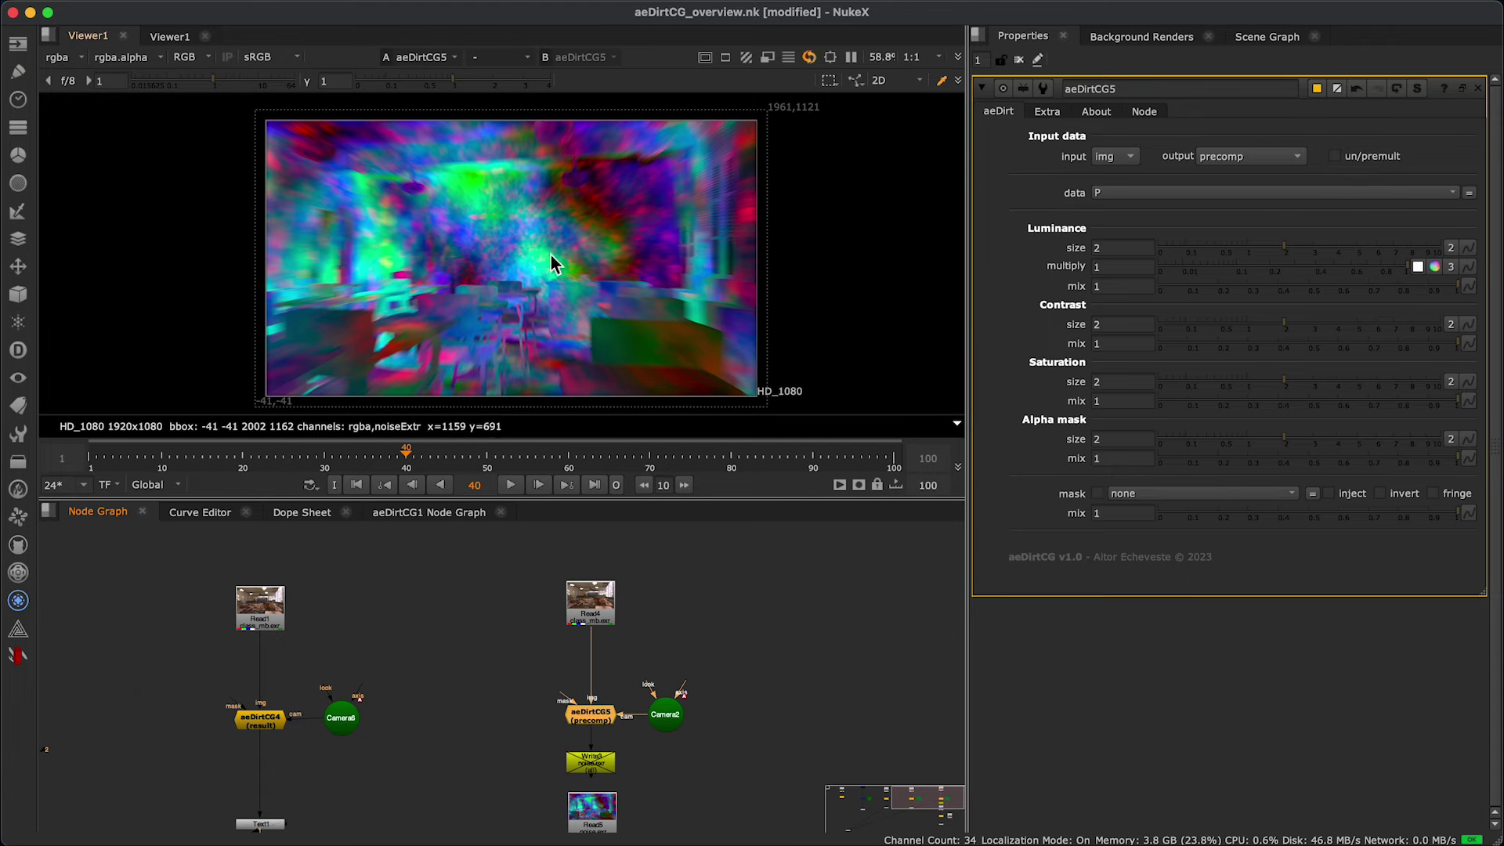
click(1244, 159)
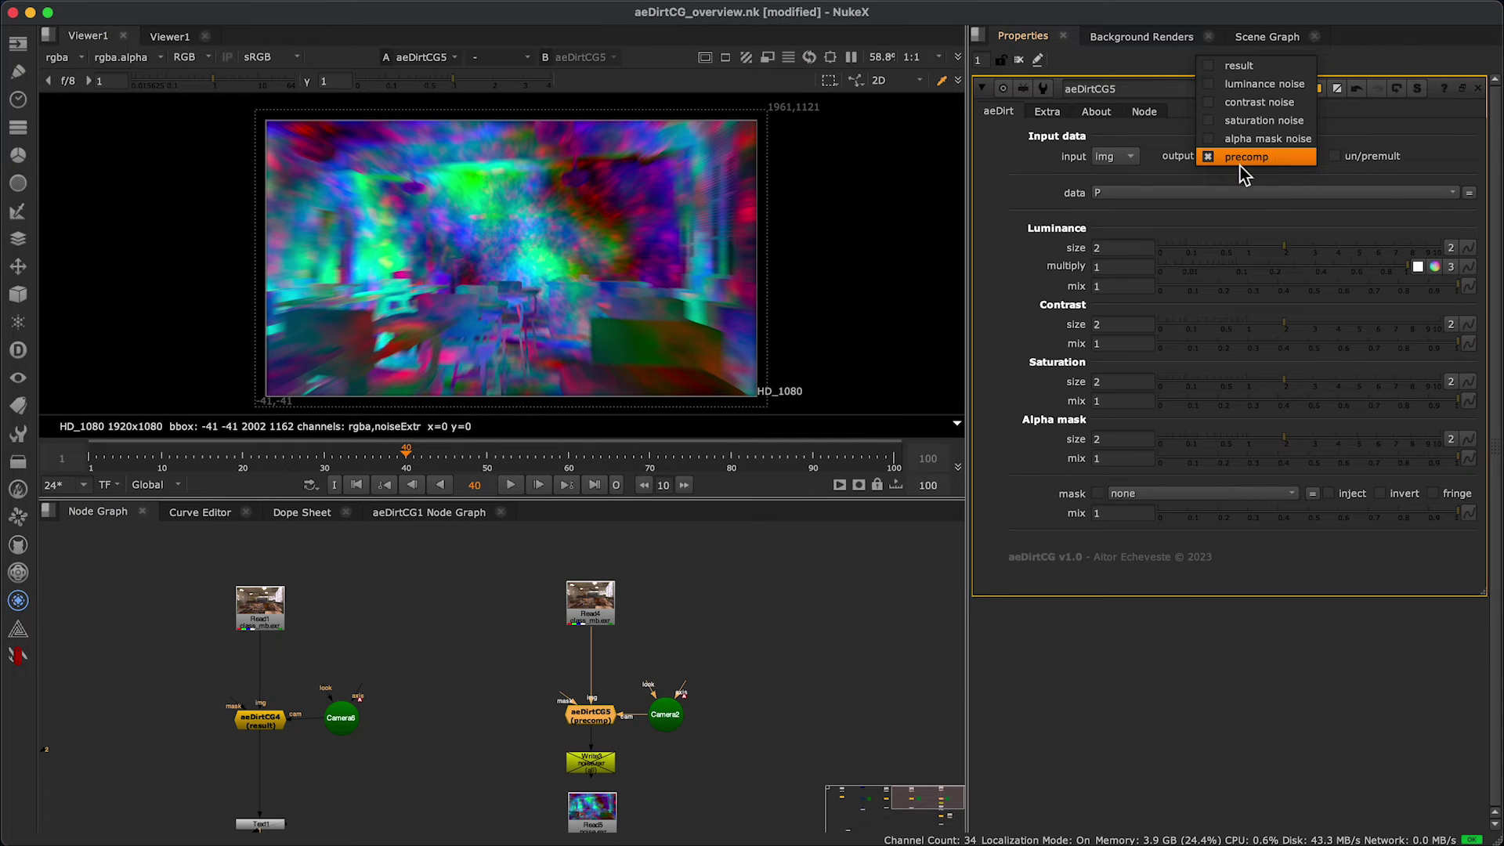
click(1262, 157)
- Display the prerendered noise.exr from Read5 and examine the individual color channels of its rgba layer
scroll(672, 731, up, 5)
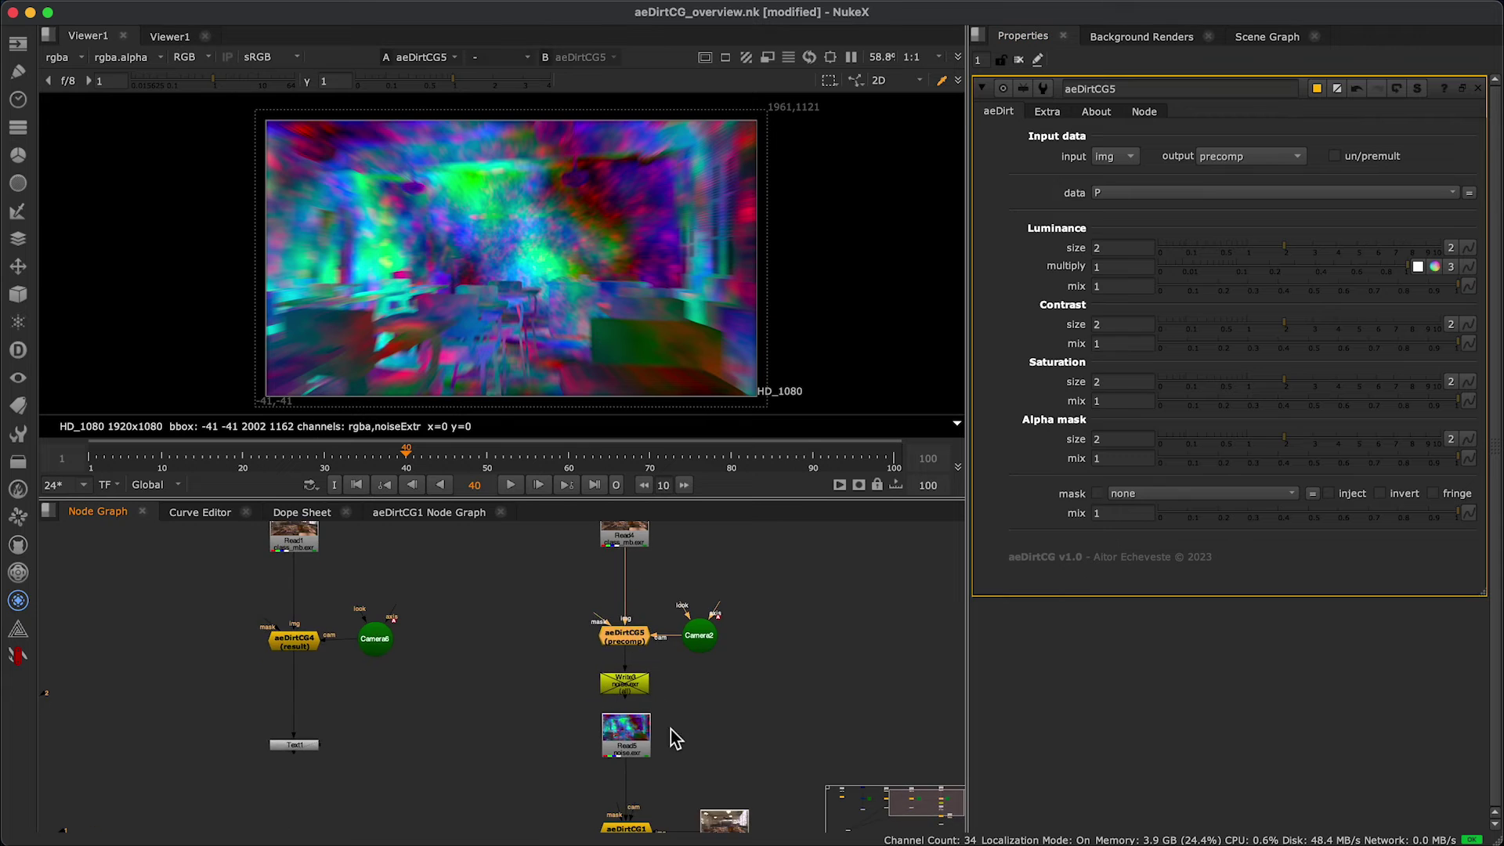
click(613, 737)
key(1)
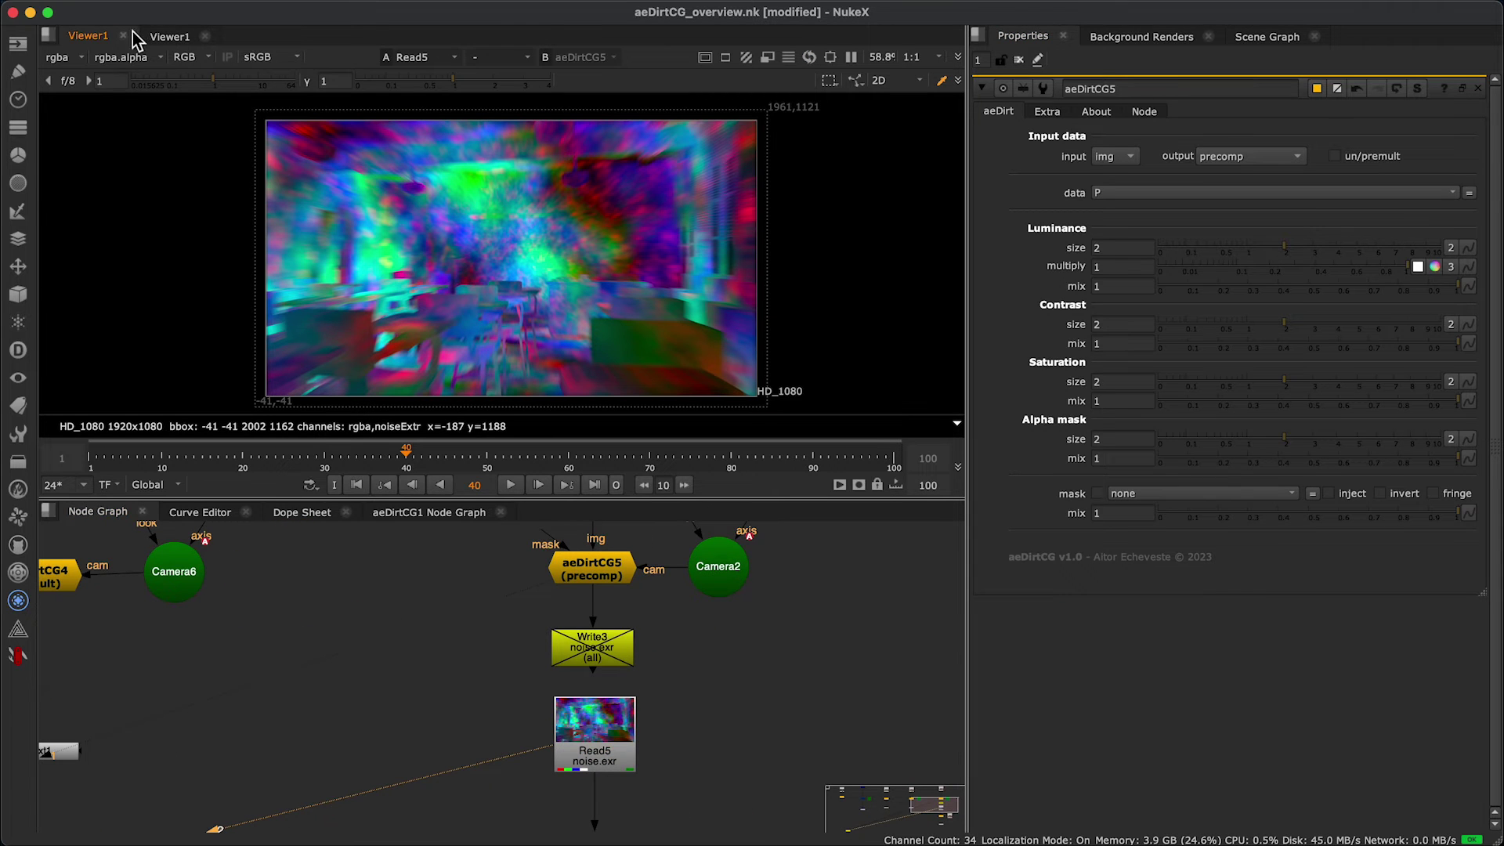
click(63, 57)
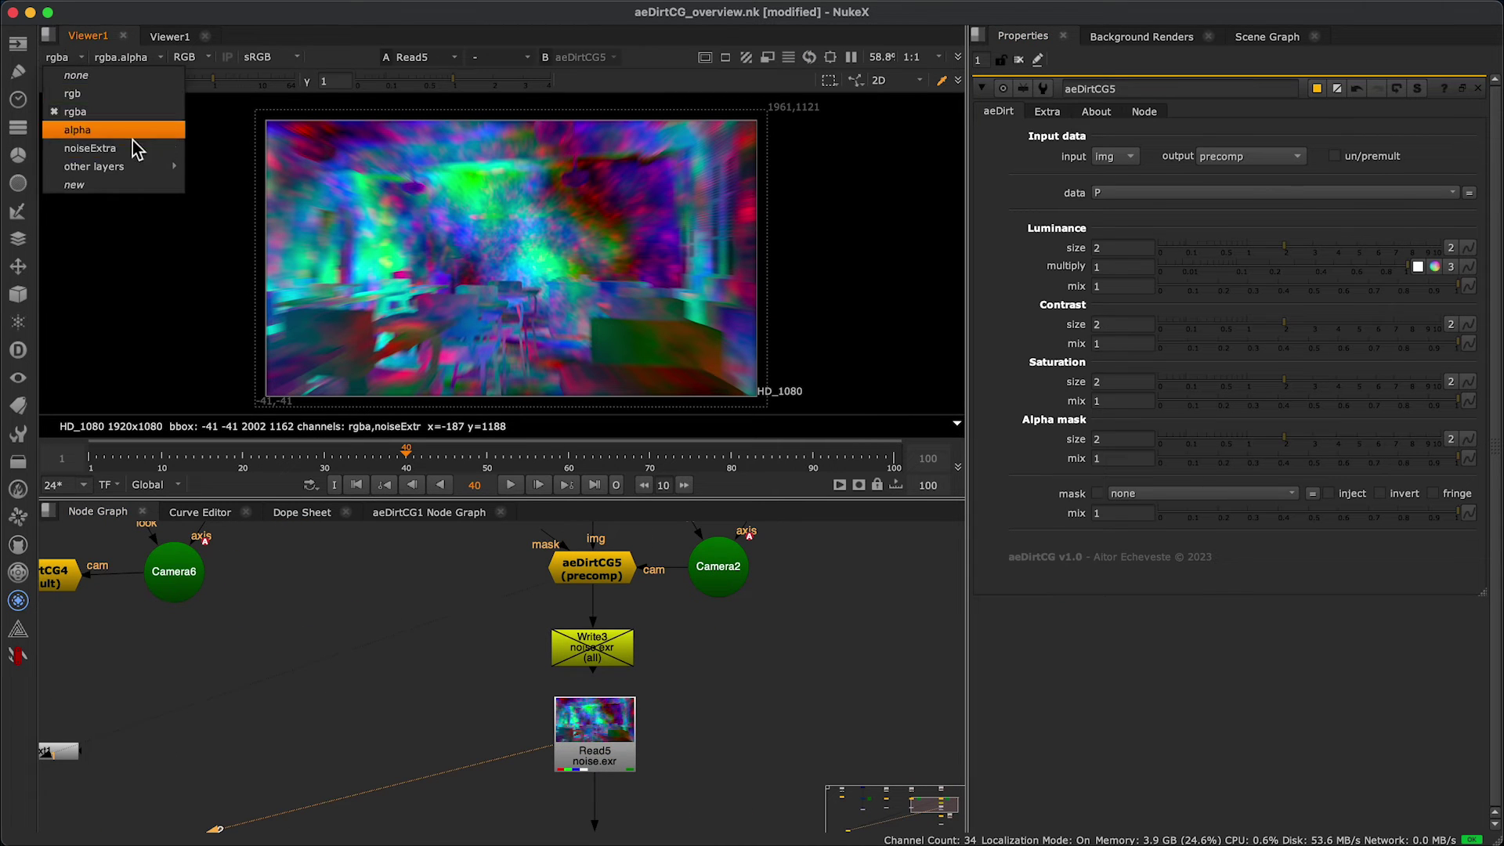
click(778, 245)
key(r)
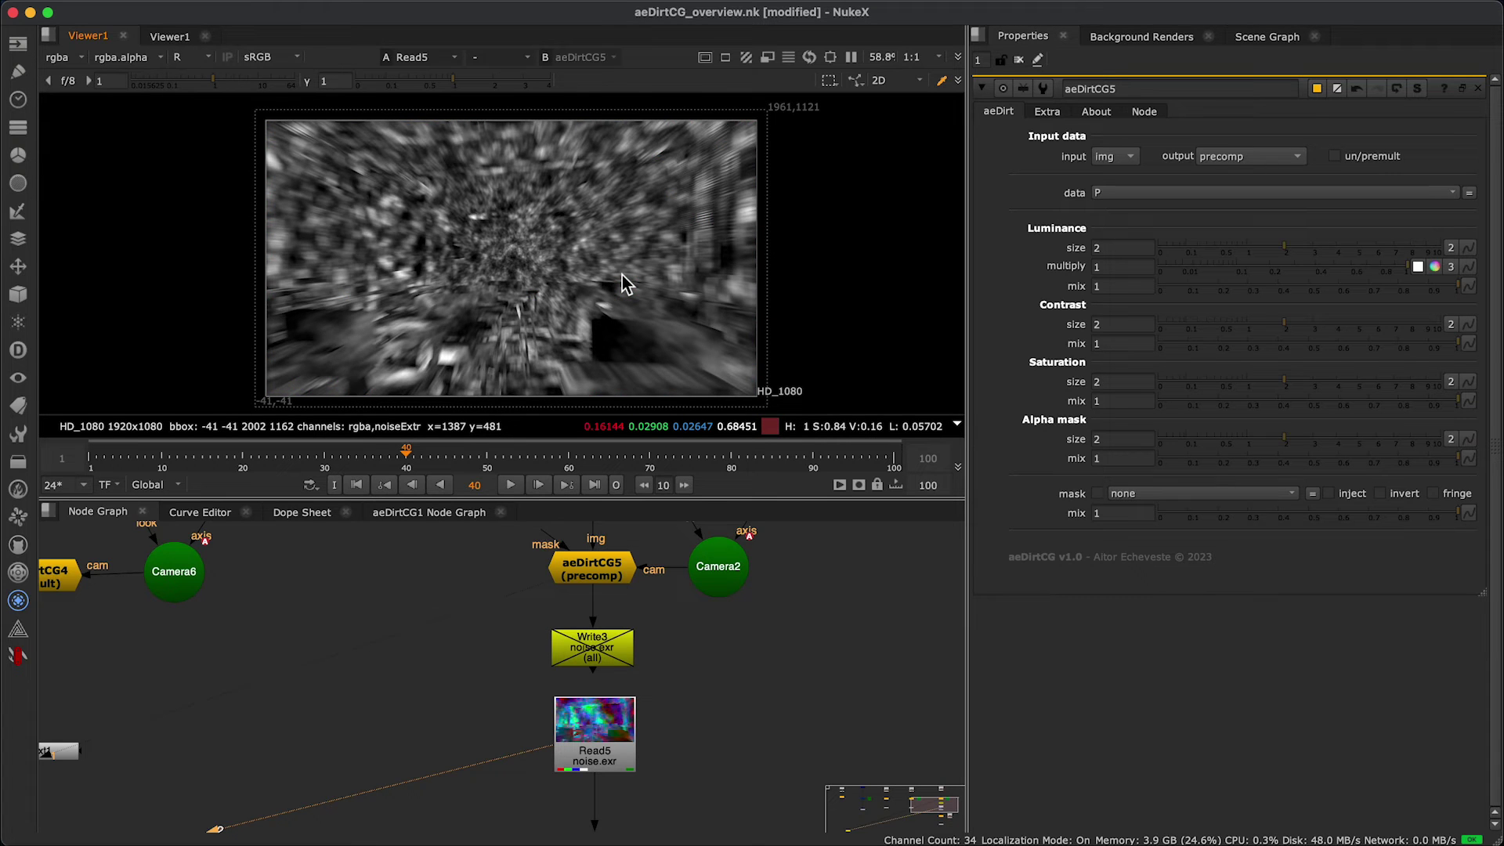
key(g)
key(r)
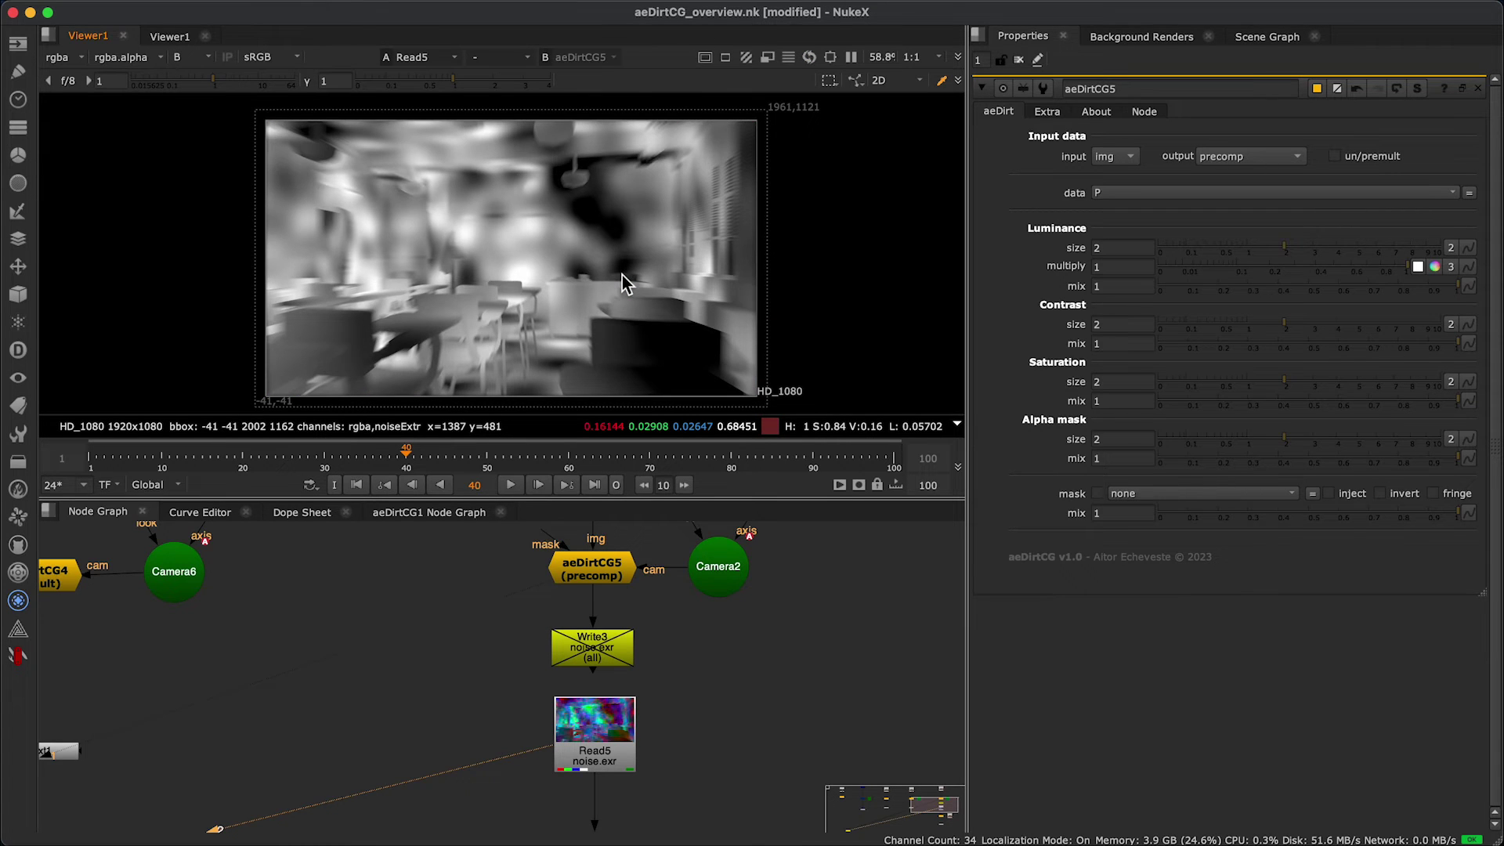
key(r)
- Examine the red, green, blue and alpha channels of Read5's noiseExtra layer, and return the viewer to the rgba layer
click(59, 57)
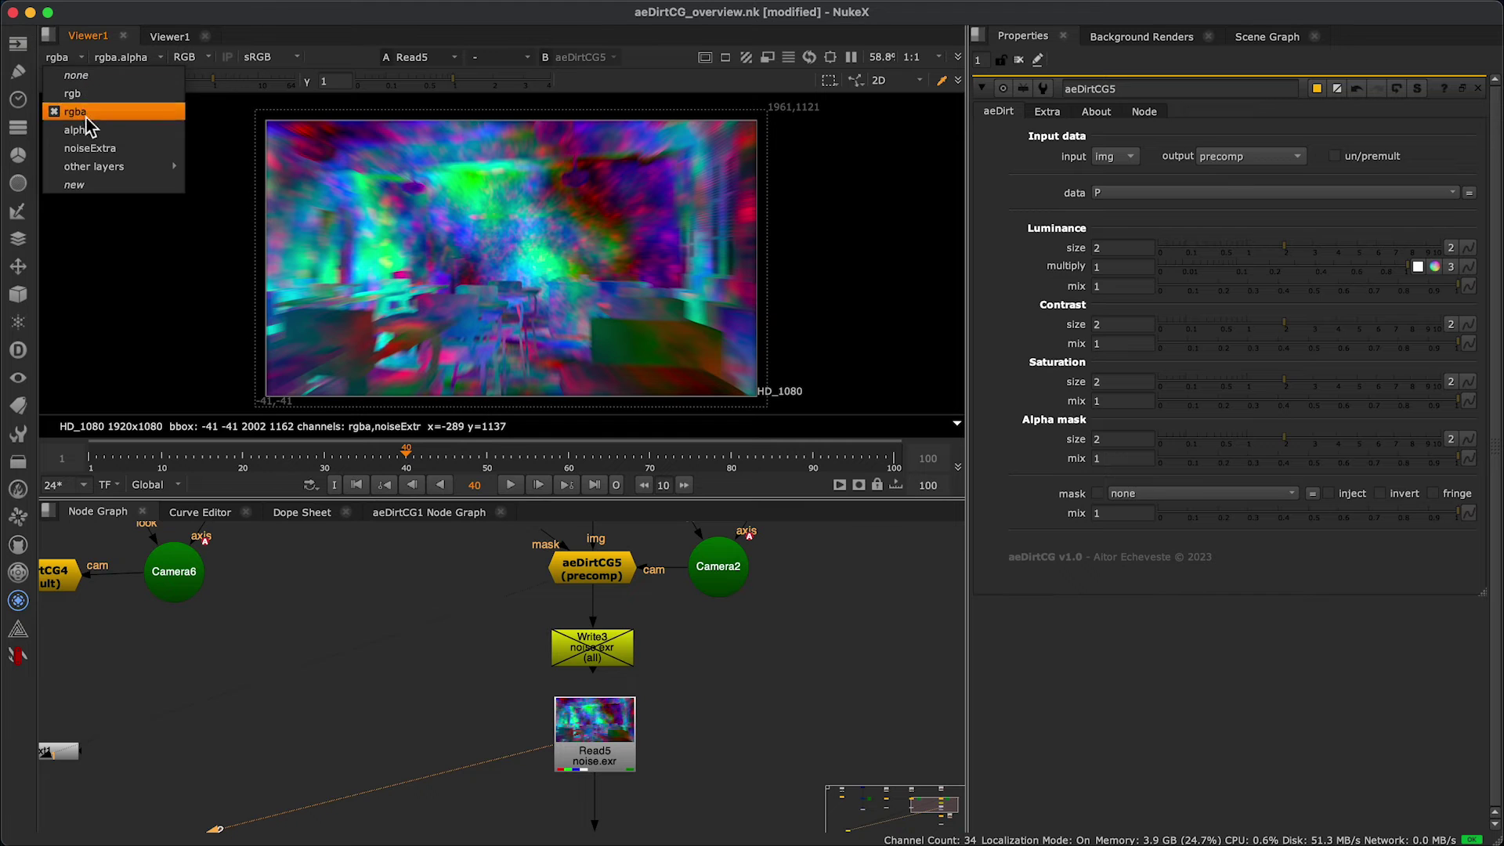
click(100, 147)
key(r)
key(g)
key(b)
key(a)
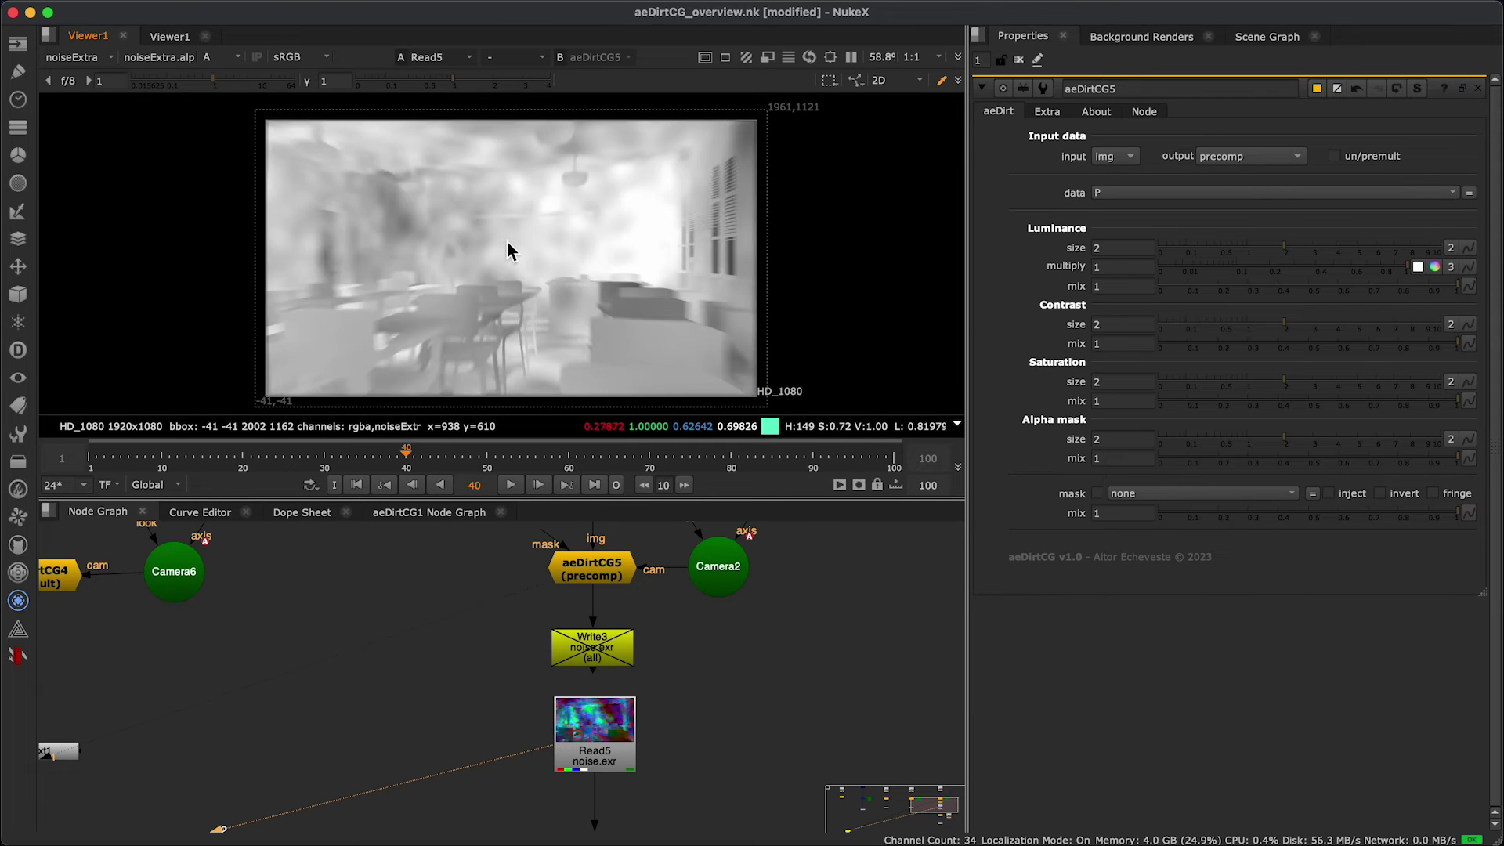
key(a)
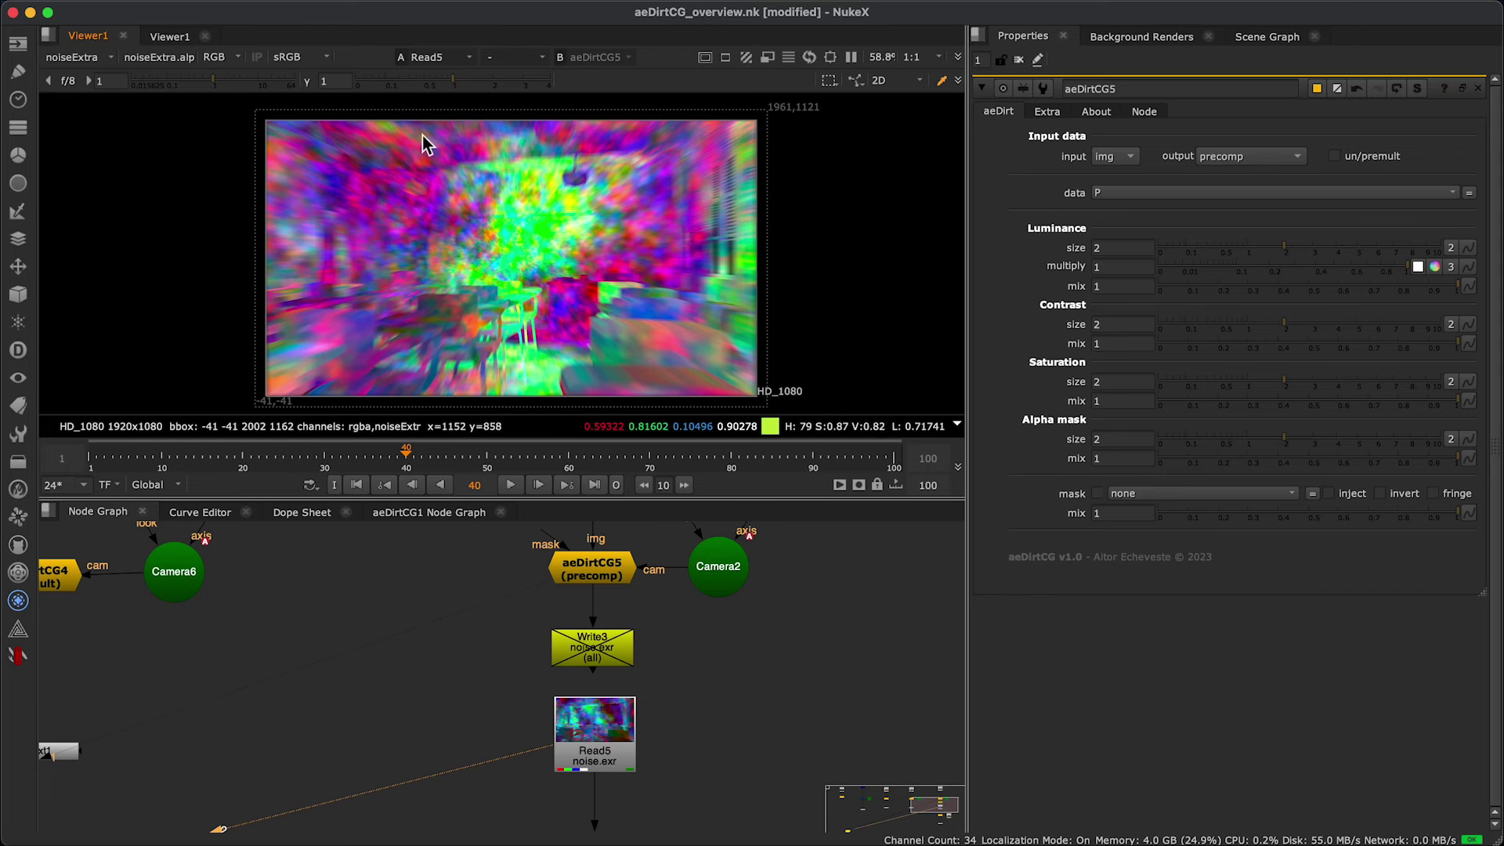
click(71, 57)
click(78, 108)
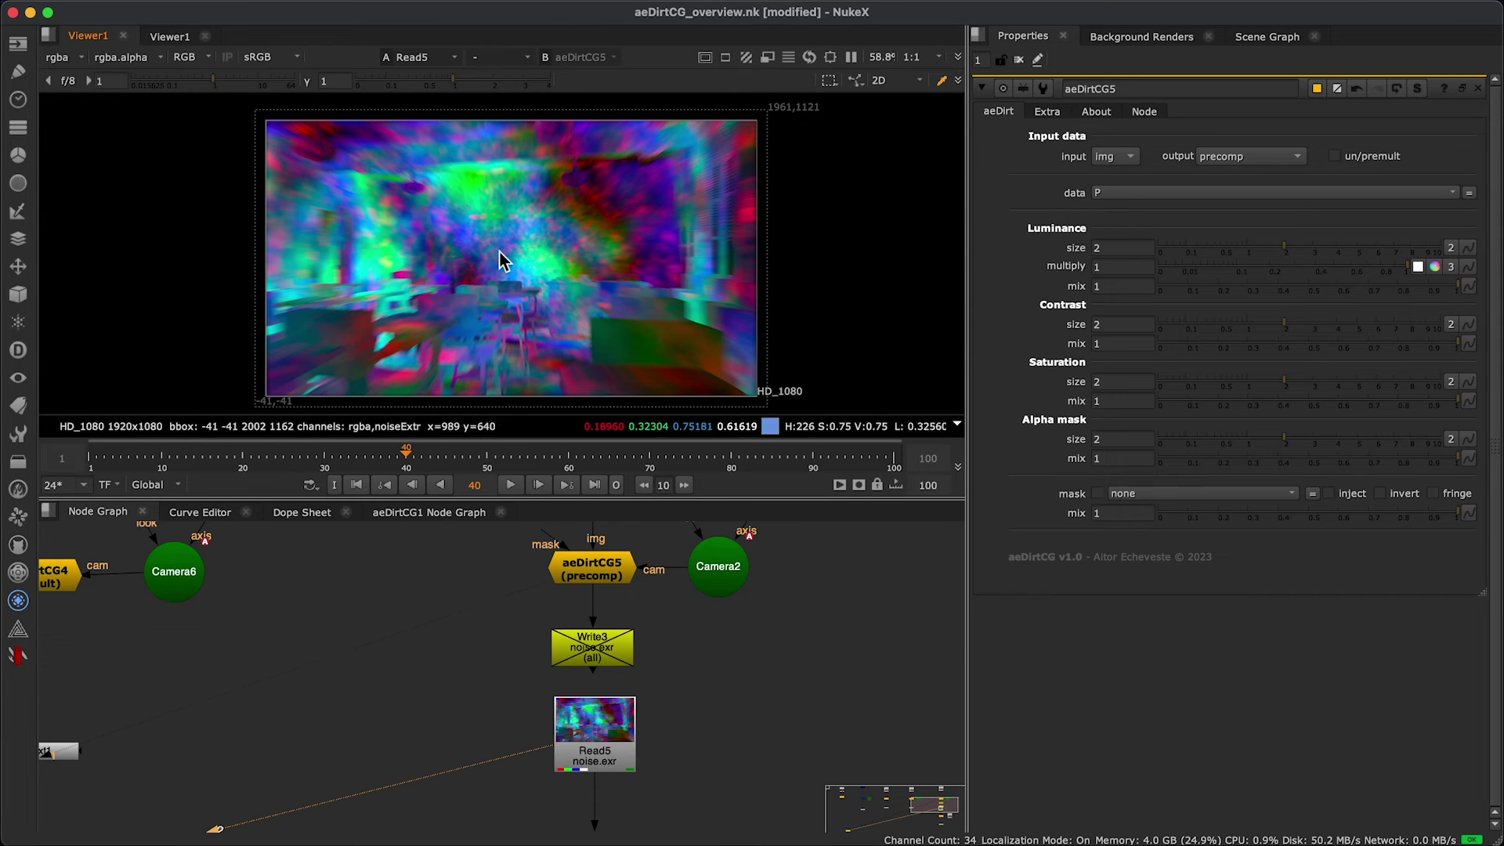
- Disconnect Read5 from aeDirtCG1's cam input and open aeDirtCG1's extra settings
scroll(661, 768, down, 3)
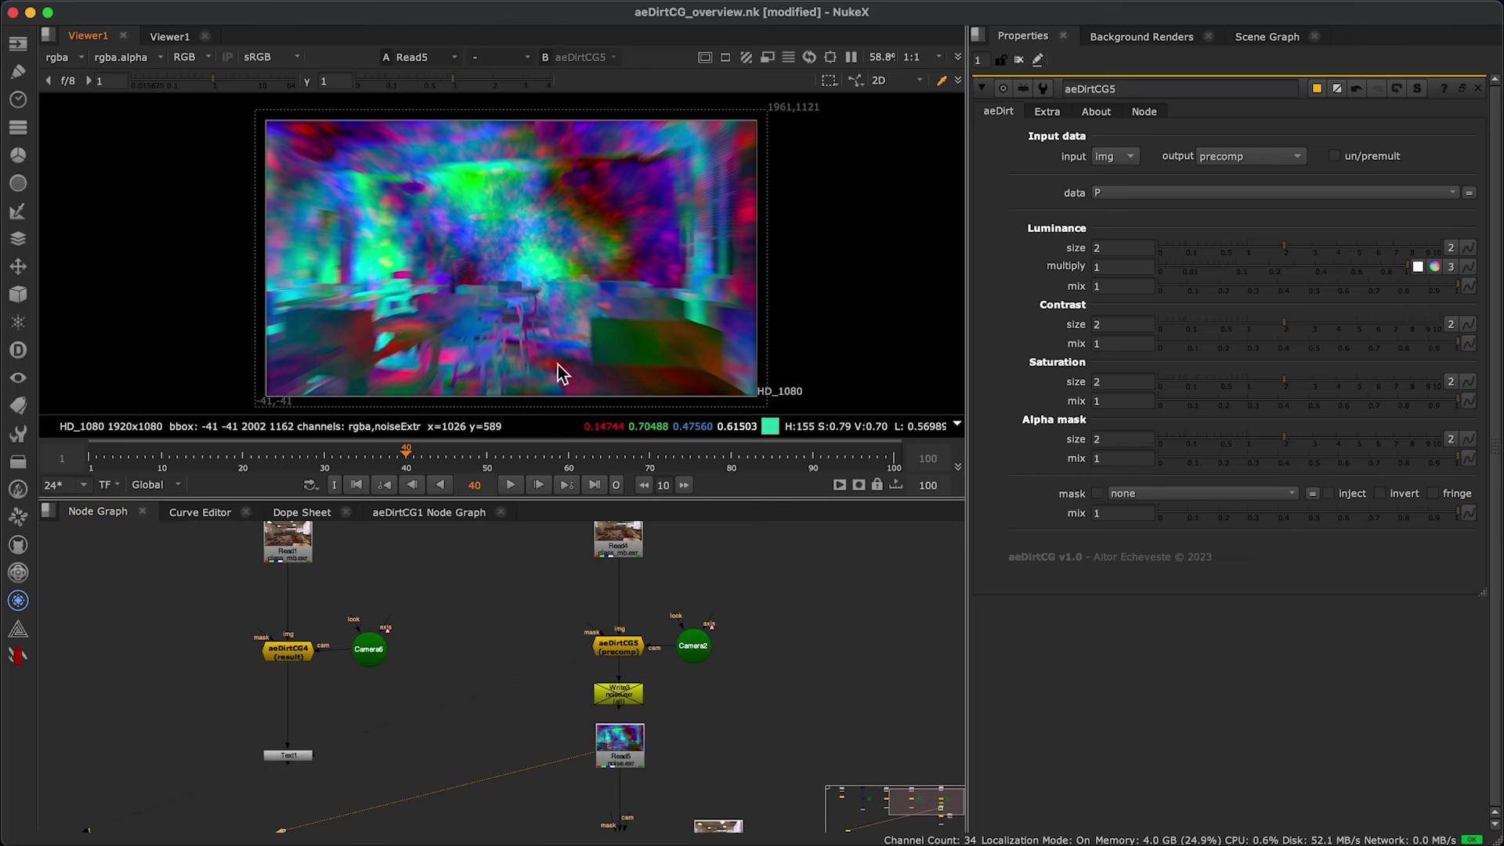
scroll(635, 587, down, 2)
middle_drag(674, 725, 632, 575)
scroll(592, 684, up, 3)
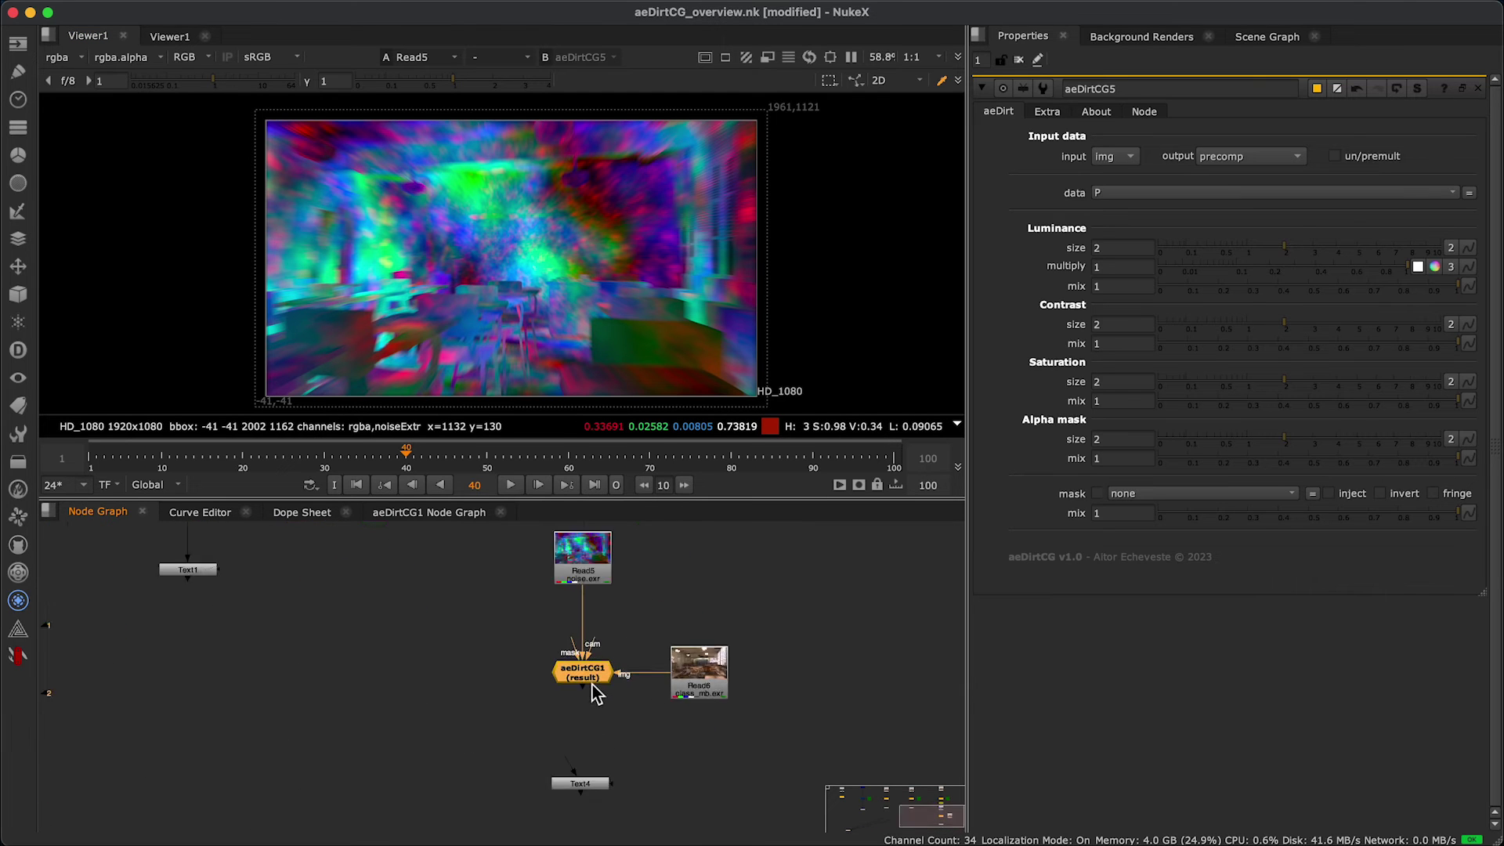
double_click(590, 665)
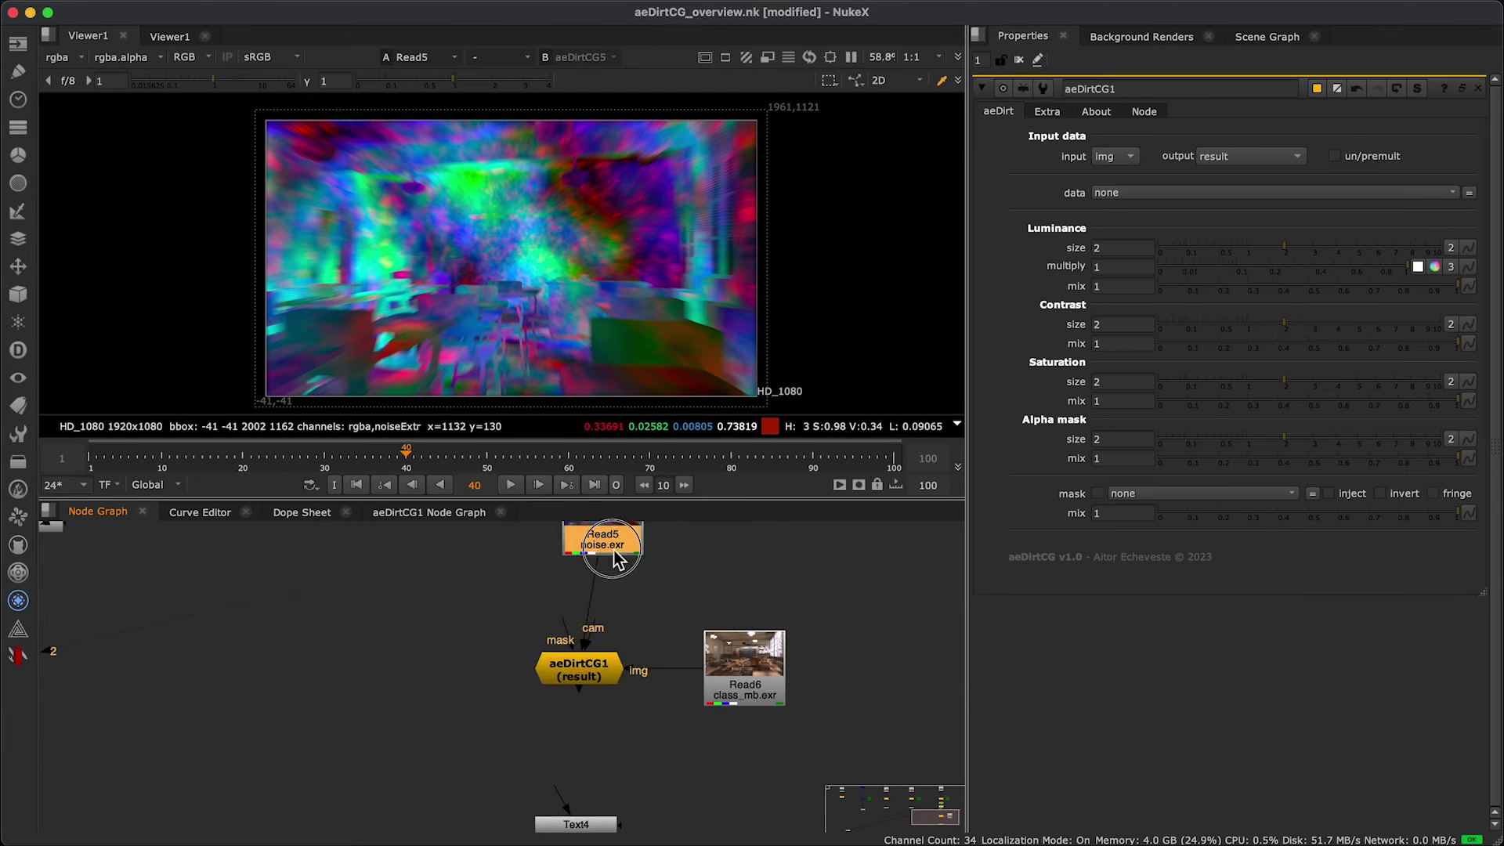
scroll(607, 682, up, 3)
click(609, 681)
click(1047, 114)
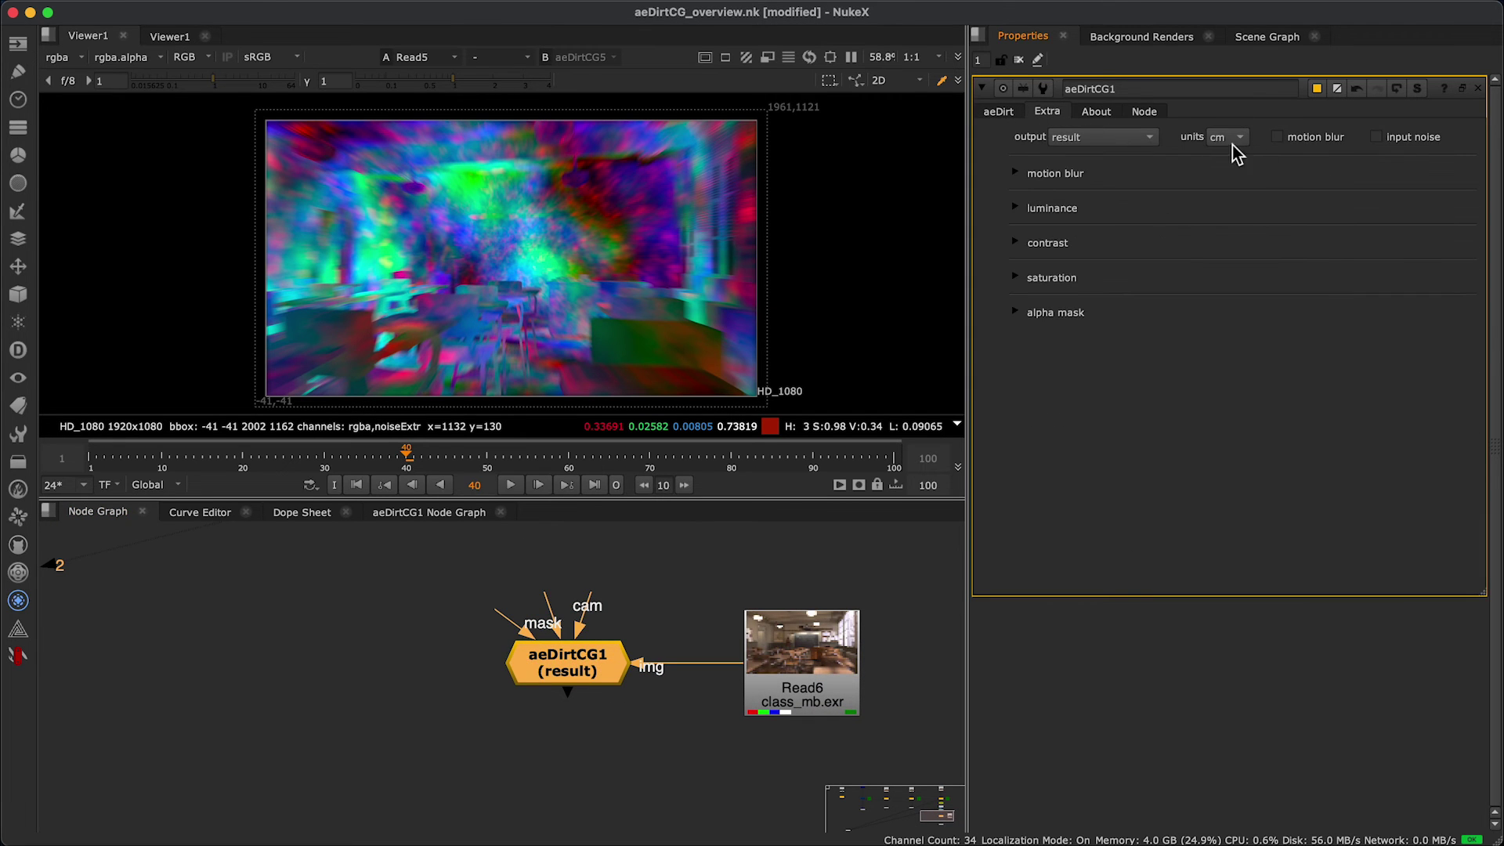
- Enable input noise on aeDirtCG1, toggling the option to show how it adds a noise input to the node
click(1429, 139)
click(1429, 138)
click(1430, 139)
click(1428, 138)
click(1430, 140)
- Connect aeDirtCG1's noise input to the Read5 noise.exr node
drag(504, 630, 430, 607)
middle_drag(438, 636, 404, 700)
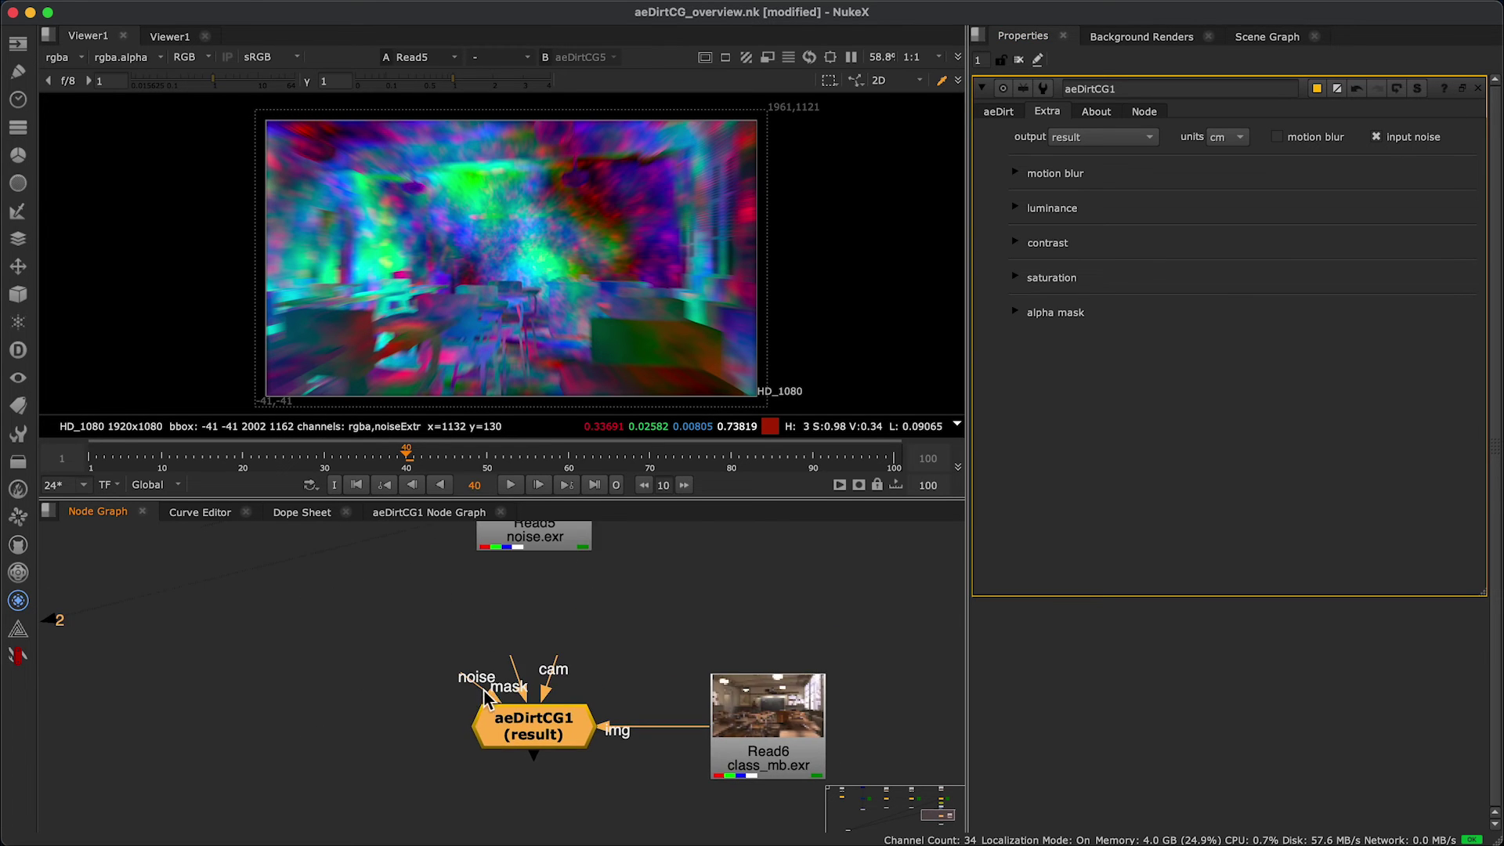
click(528, 570)
drag(473, 675, 546, 531)
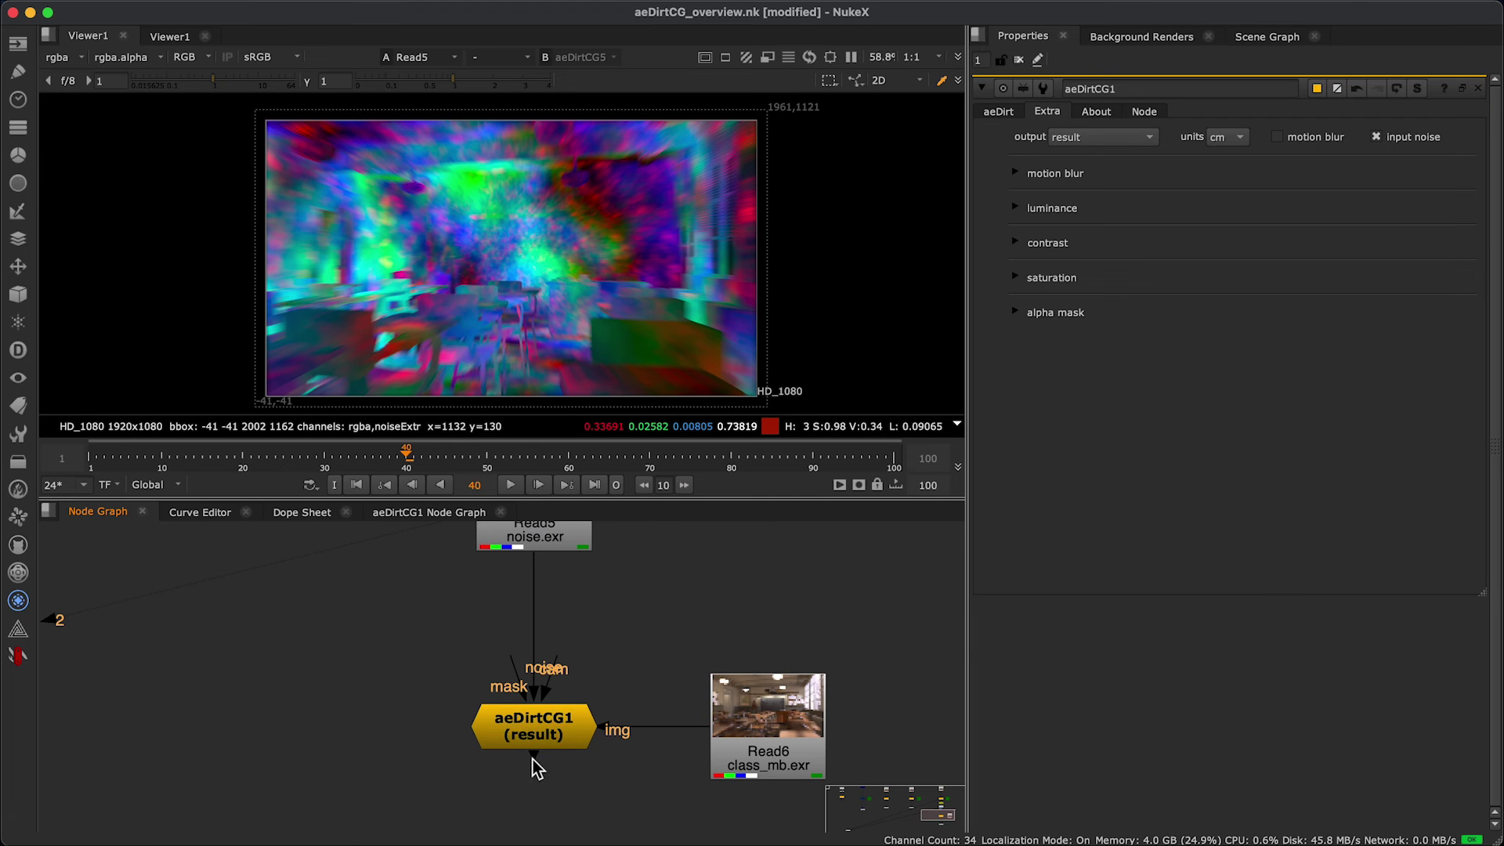
- Display aeDirtCG1's result in viewer input 1
click(535, 737)
key(1)
click(543, 735)
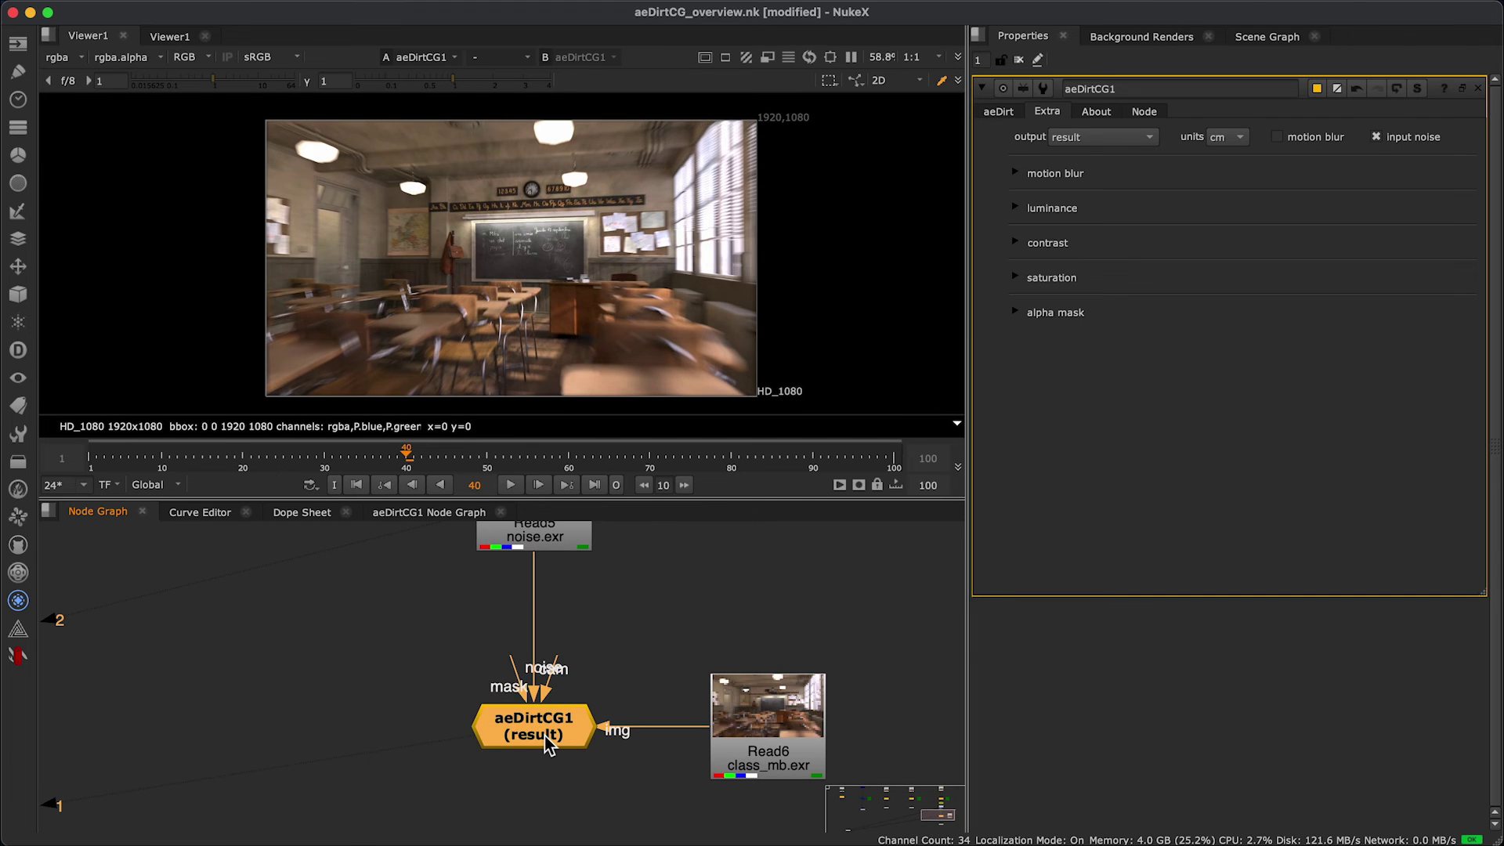
- Detach aeDirtCG1's noise input from Read5 and reconnect it to the same node
drag(533, 555, 346, 630)
drag(468, 676, 553, 548)
scroll(598, 721, down, 2)
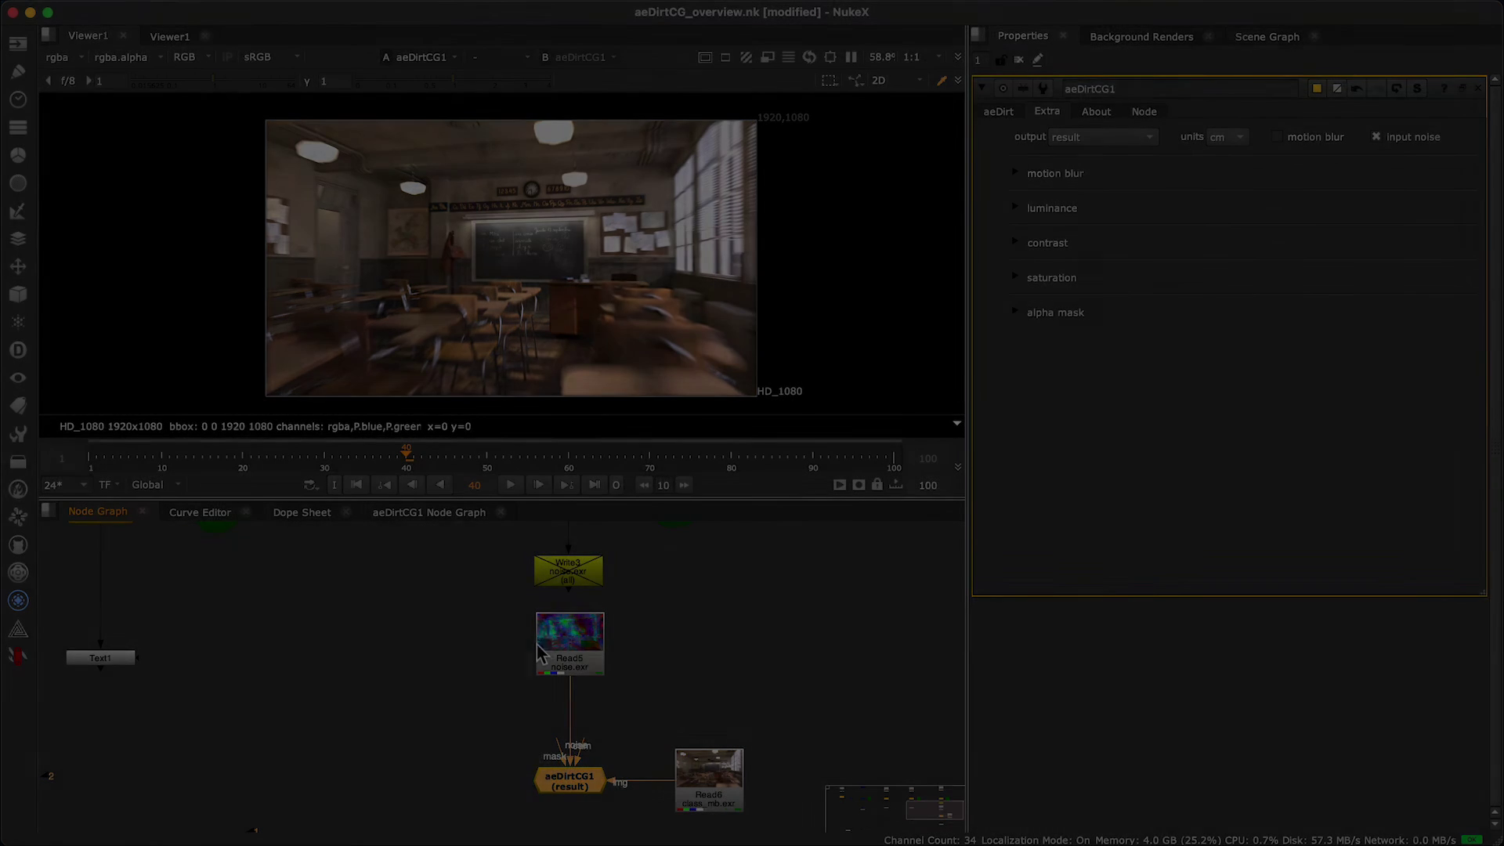